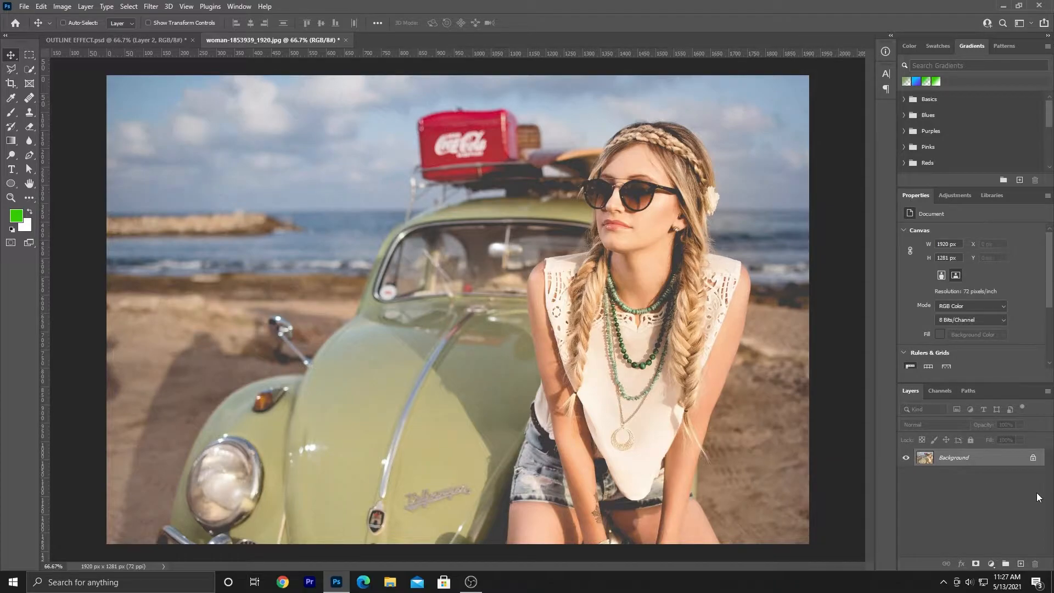
Unlock the Background layer and select the whole woman, including her face and hair, with the Quick Selection tool
left_click(1033, 458)
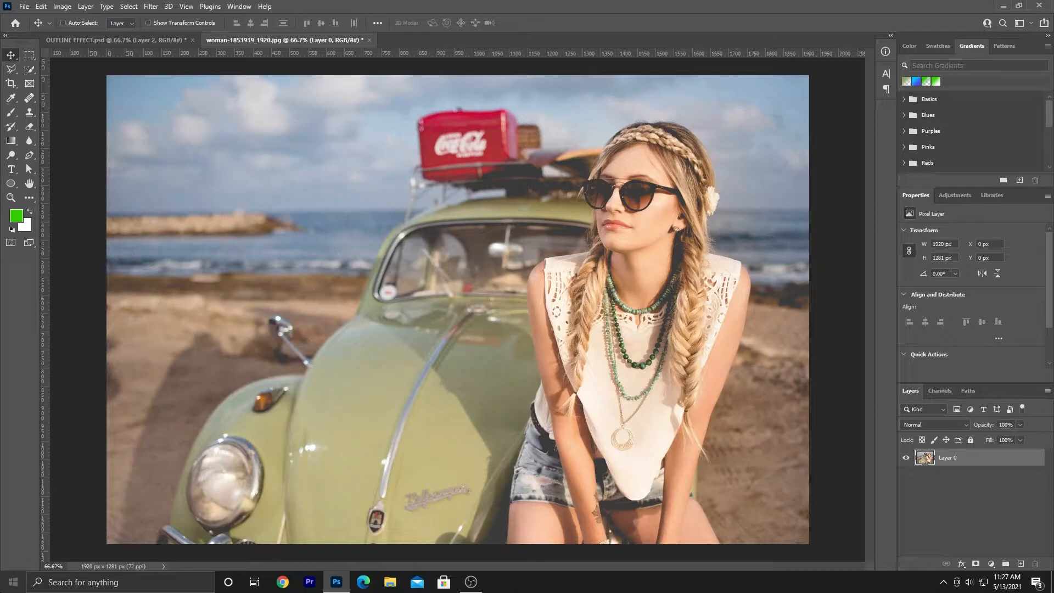
key("w")
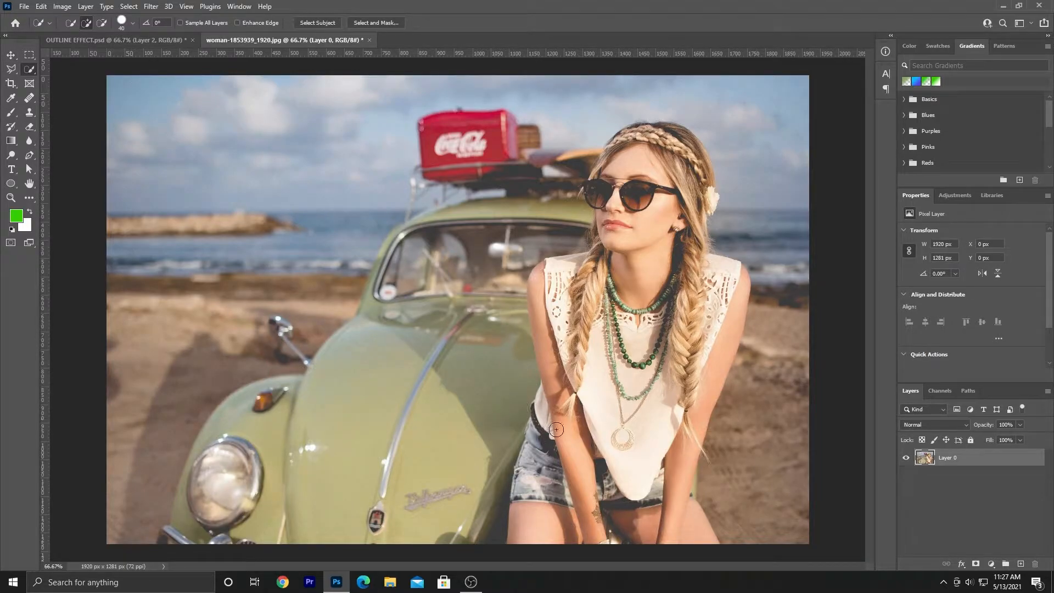
mouse_move(577, 490)
left_mouse_down()
mouse_move(549, 496)
mouse_move(645, 220)
mouse_move(654, 139)
mouse_move(682, 151)
mouse_move(663, 399)
mouse_move(694, 303)
mouse_move(714, 275)
mouse_move(717, 287)
mouse_move(674, 484)
mouse_move(647, 489)
mouse_move(623, 432)
mouse_move(592, 407)
mouse_move(559, 296)
mouse_move(563, 391)
mouse_move(551, 290)
mouse_move(537, 272)
left_mouse_up()
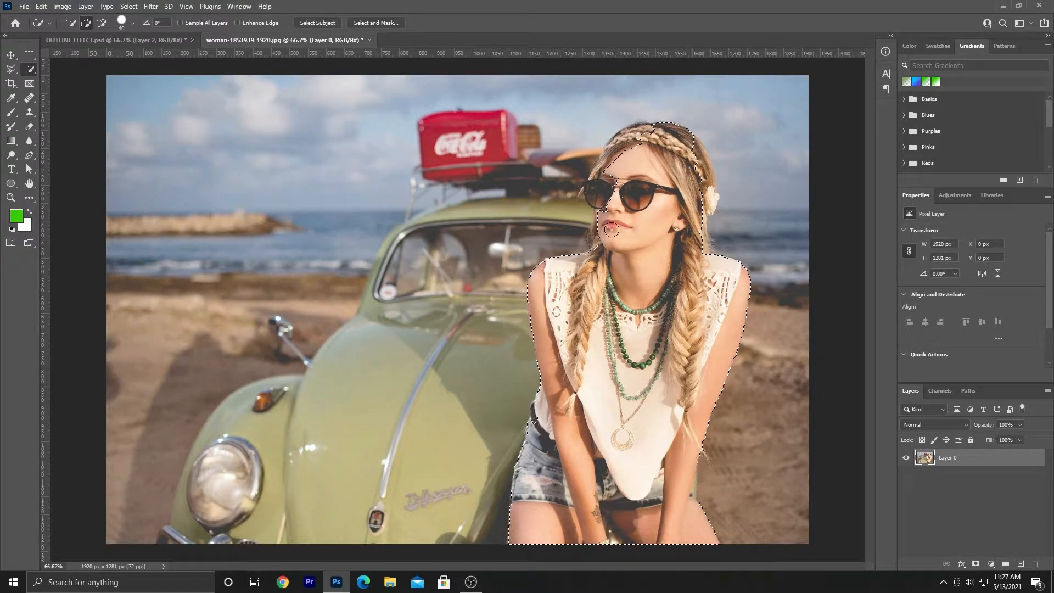
mouse_move(600, 230)
left_mouse_down()
mouse_move(626, 149)
mouse_move(664, 141)
mouse_move(686, 152)
mouse_move(699, 204)
left_mouse_up()
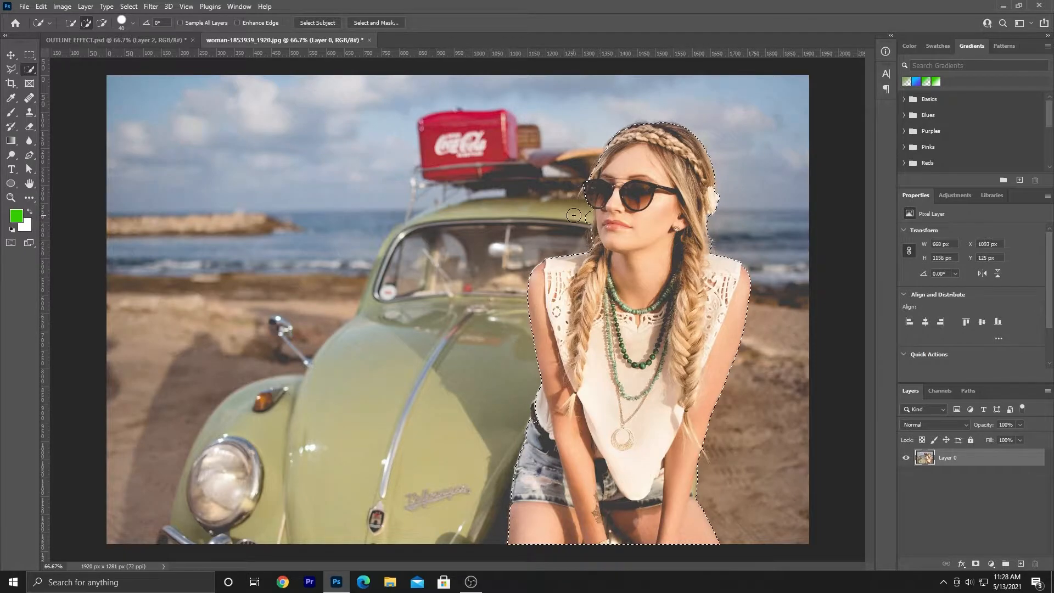
key("alt")
Copy the selected woman to a new layer and check the cutout by temporarily hiding Layer 0
right_click(632, 412)
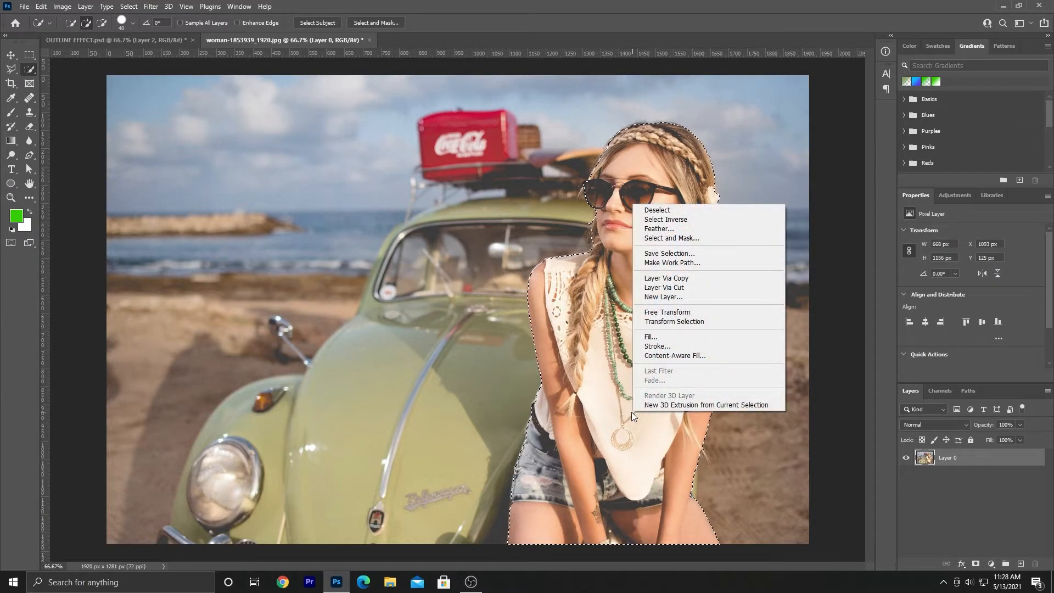
left_click(675, 278)
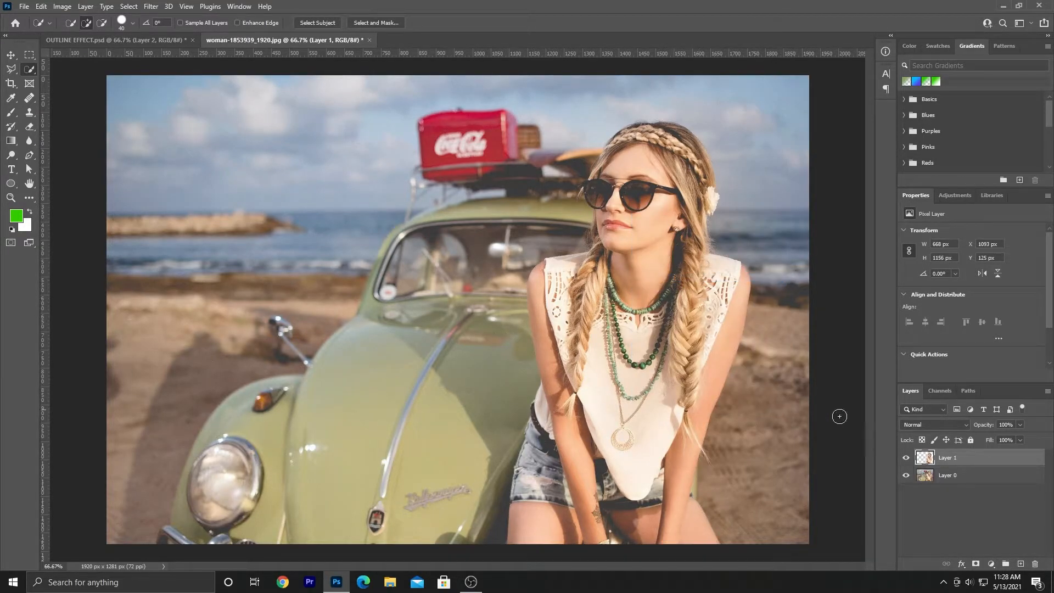
left_click(905, 476)
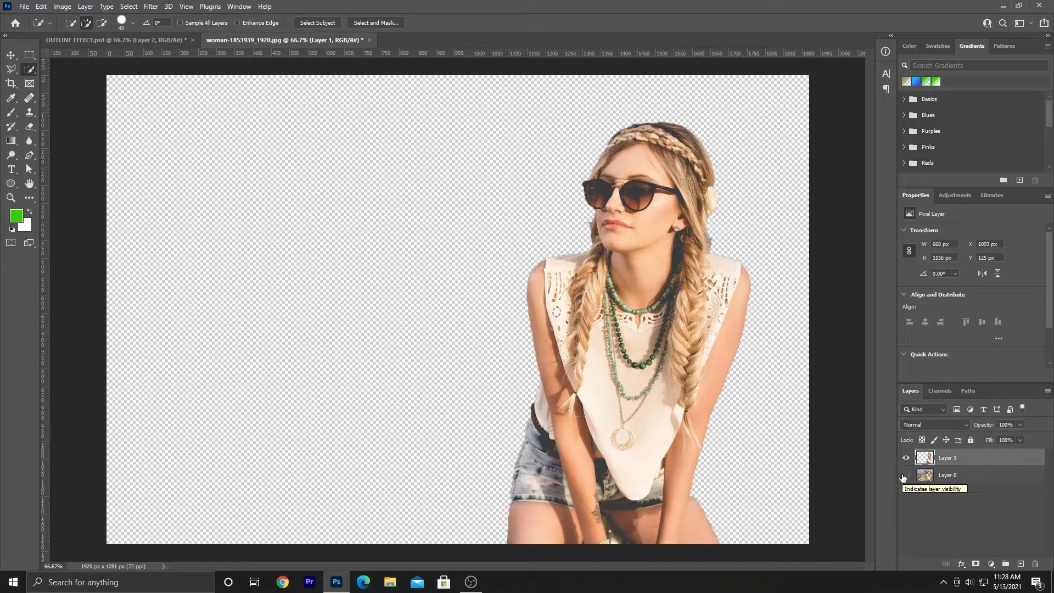
left_click(905, 476)
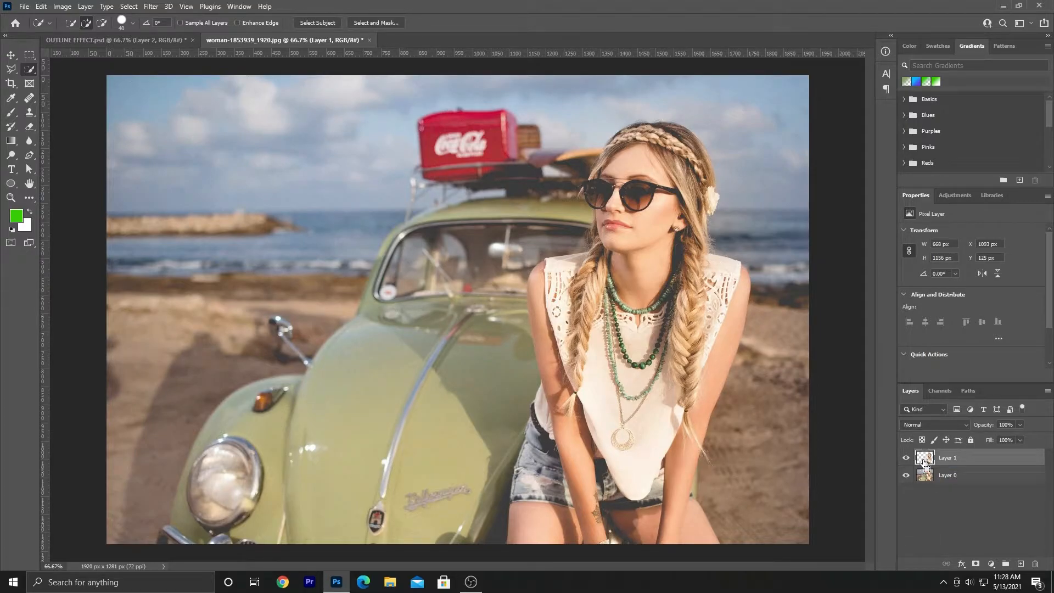
Load the cutout's outline as a selection, duplicate it onto another new layer, and delete Layer 1
left_click(925, 464, "ctrl")
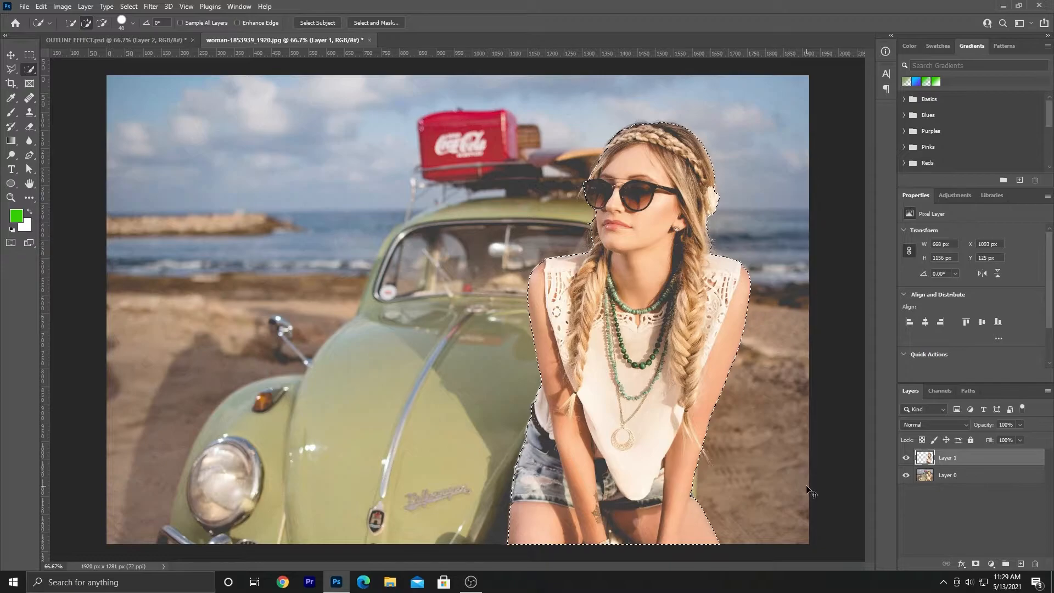
key("ctrl+j")
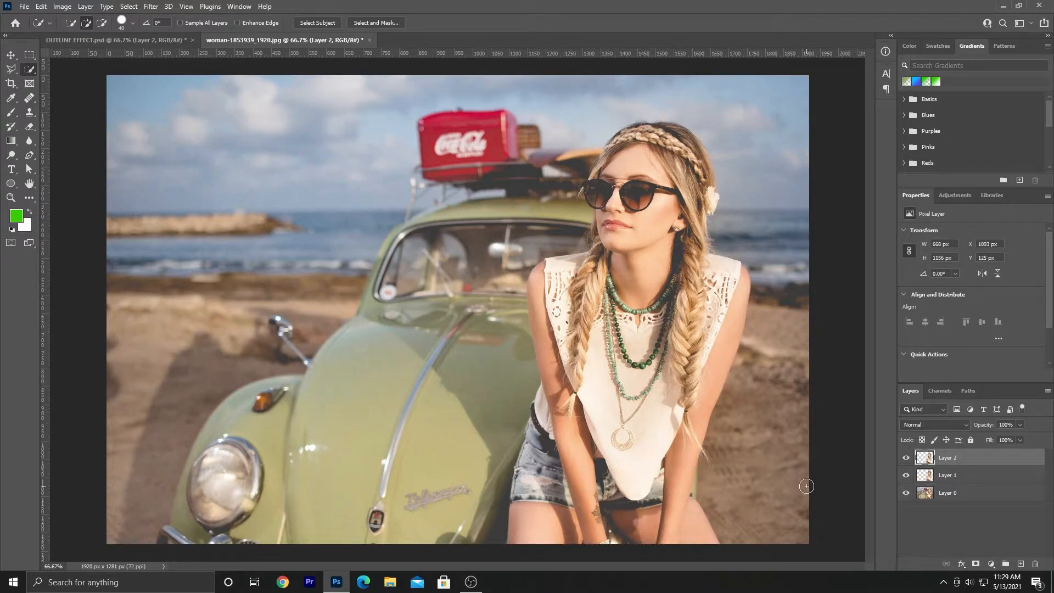
left_click(949, 493)
mouse_move(906, 476)
left_mouse_down()
mouse_move(905, 497)
mouse_move(906, 475)
left_mouse_up()
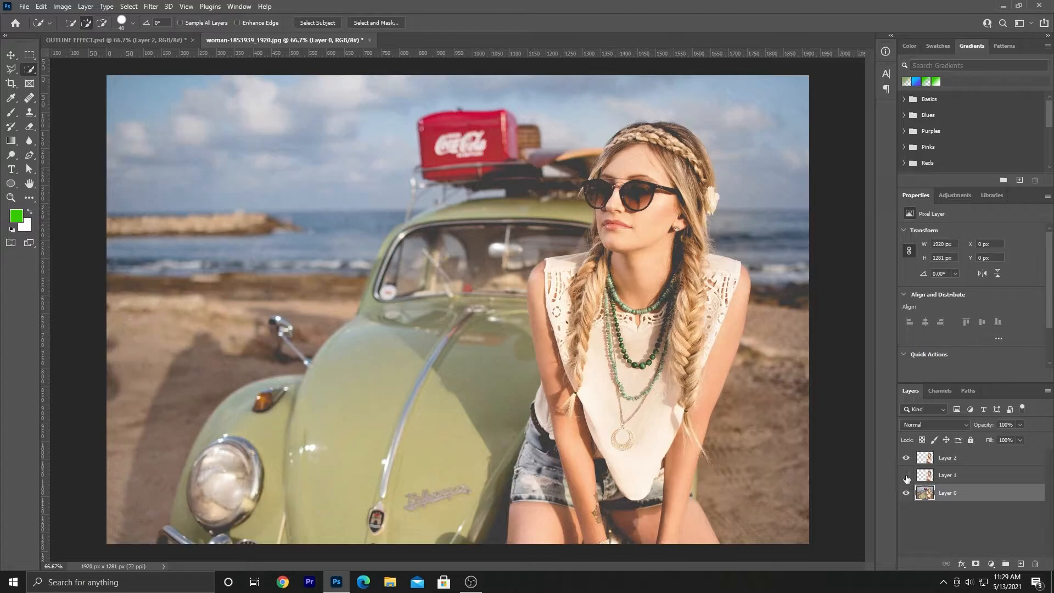
left_click(977, 481)
left_click(1035, 564)
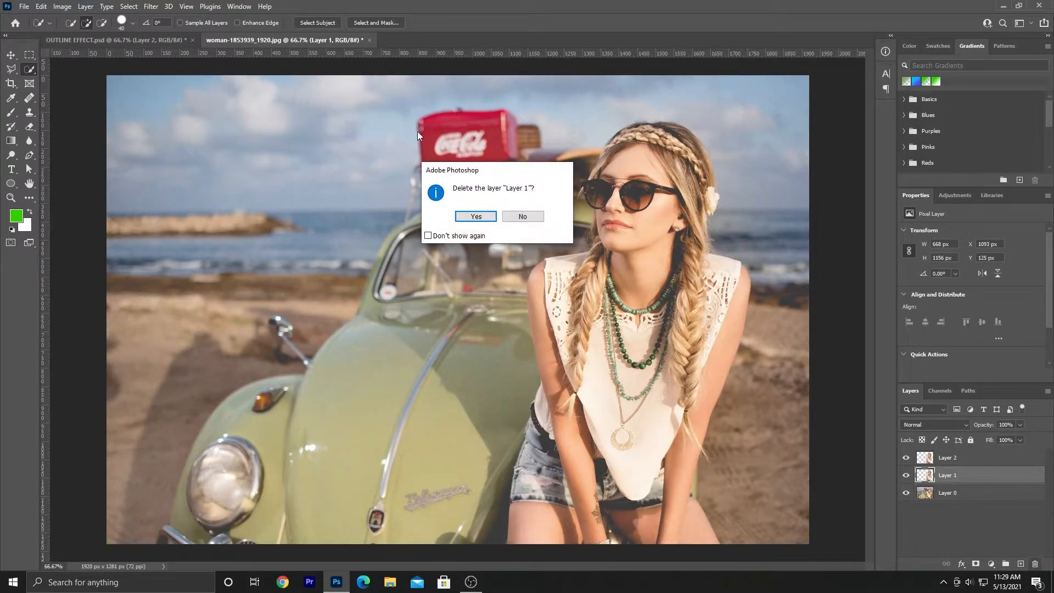
left_click(459, 215)
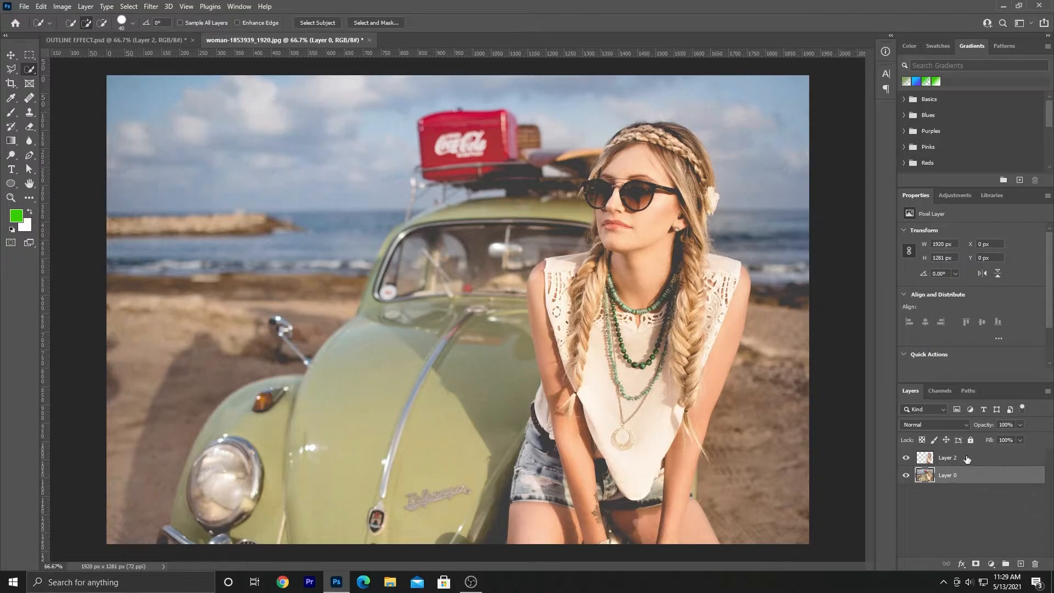
Add a Stroke effect to the woman's cutout on Layer 2 and set its size to 68 px
left_click(929, 461)
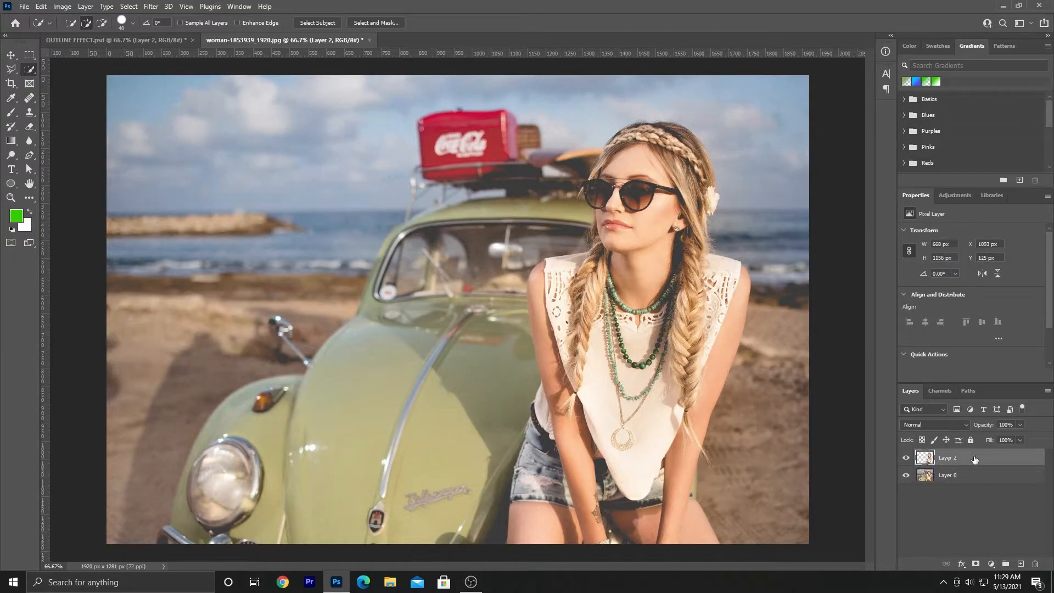
double_click(1030, 461)
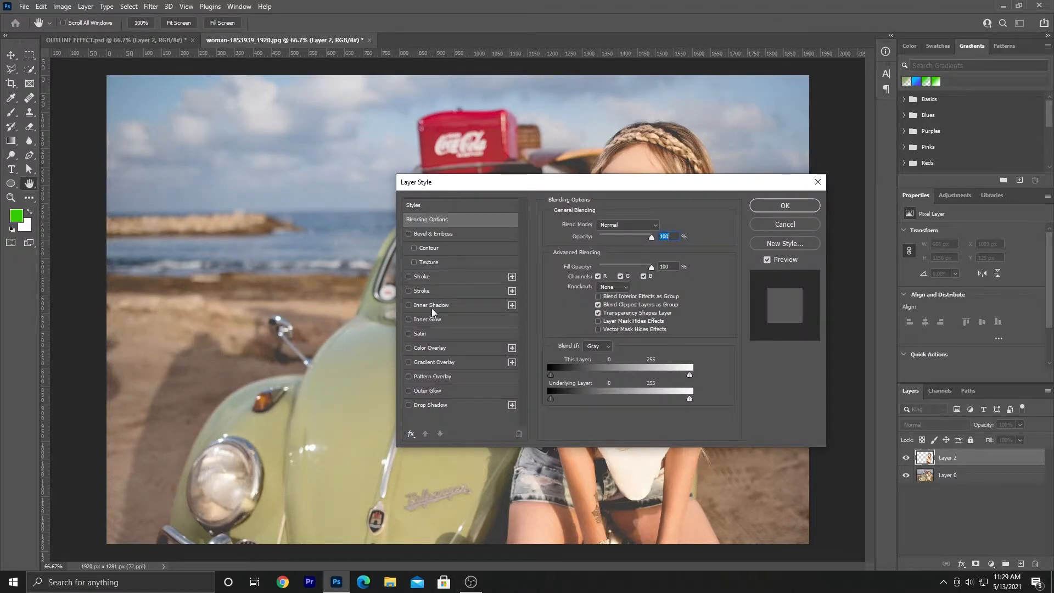
left_click(409, 291)
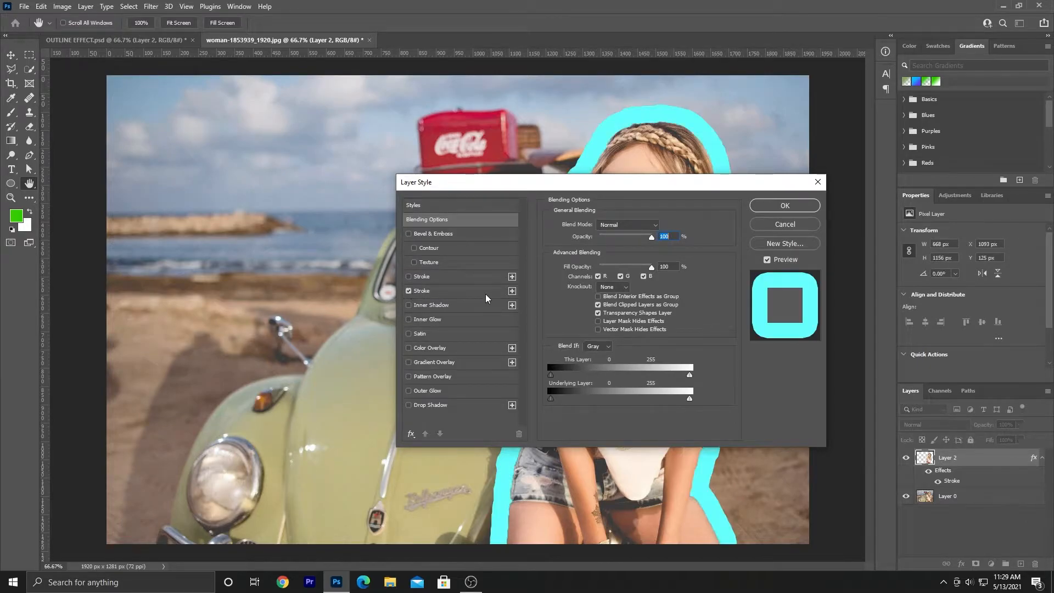
left_click(441, 291)
mouse_move(623, 186)
left_mouse_down()
mouse_move(263, 80)
mouse_move(292, 104)
left_mouse_up()
left_click_drag(270, 143, 275, 145)
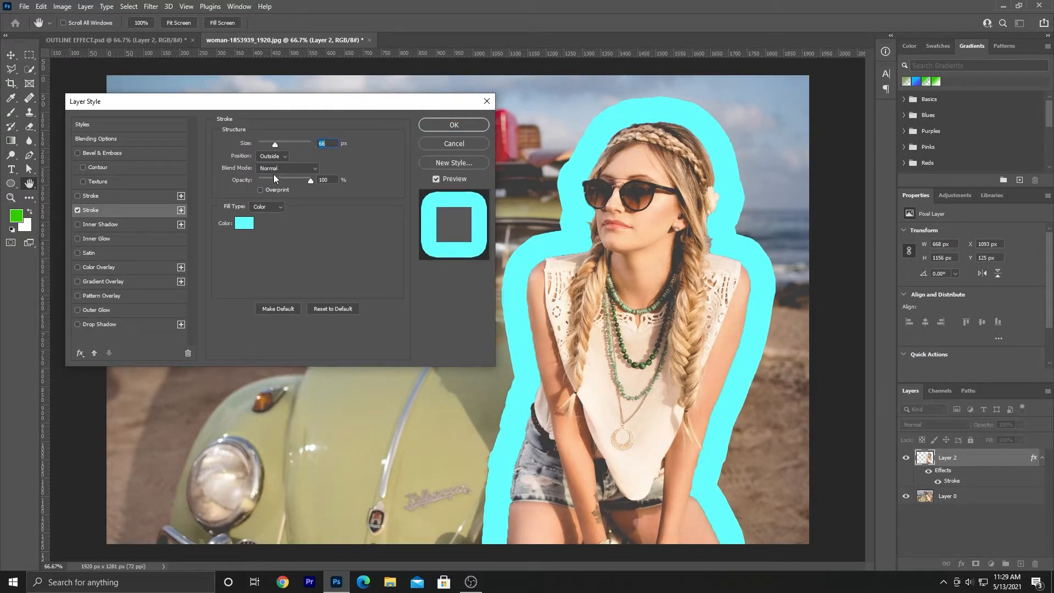
Change the stroke's colour to orange (ff9933) and reduce its size to 24 px
left_click(244, 223)
mouse_move(610, 288)
left_mouse_down()
mouse_move(668, 292)
mouse_move(647, 261)
mouse_move(578, 264)
left_mouse_up()
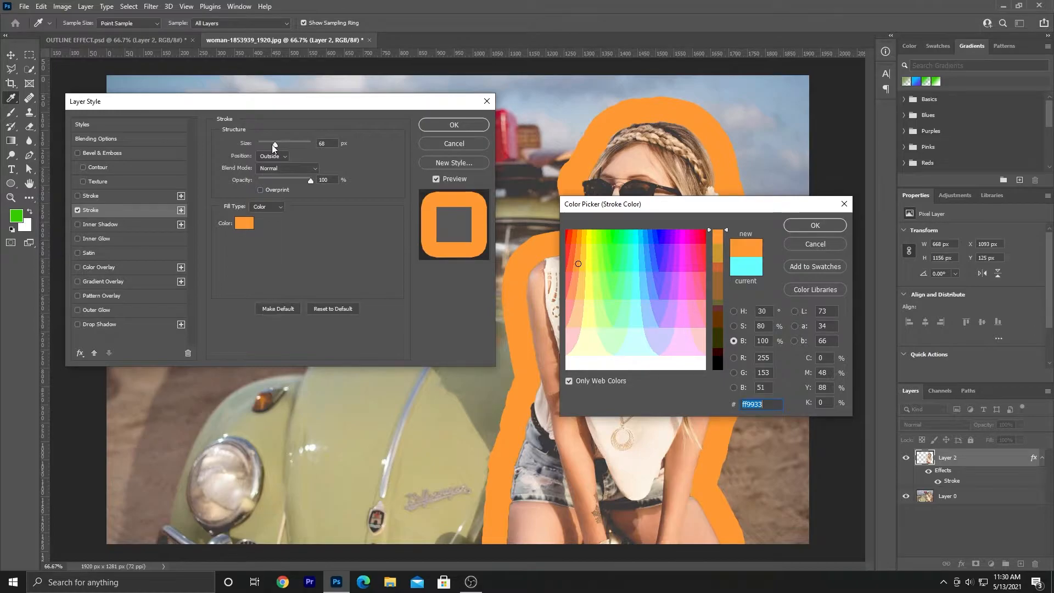
left_click(815, 225)
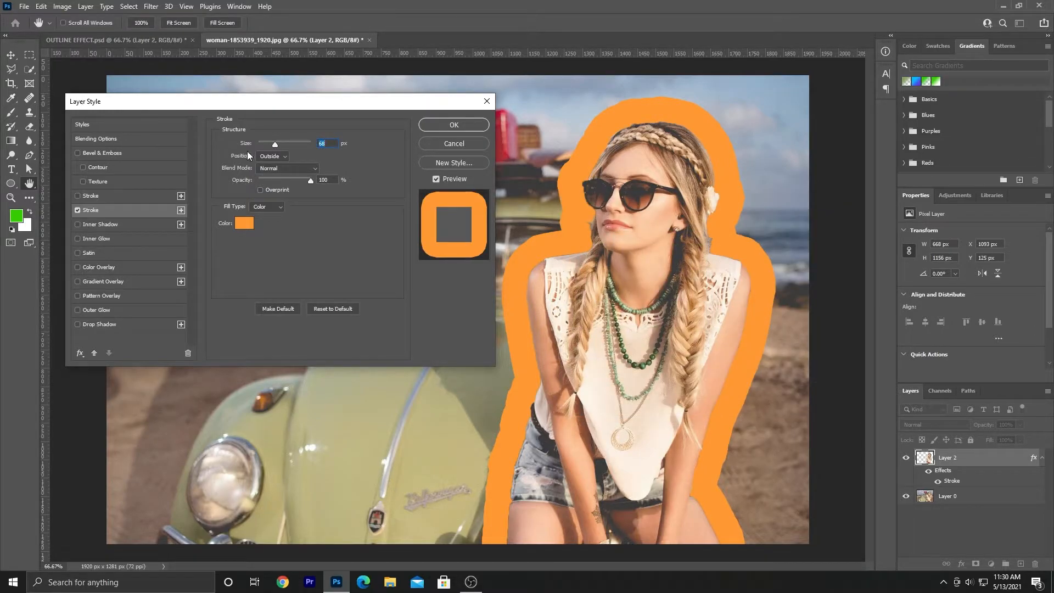
left_click_drag(277, 143, 262, 143)
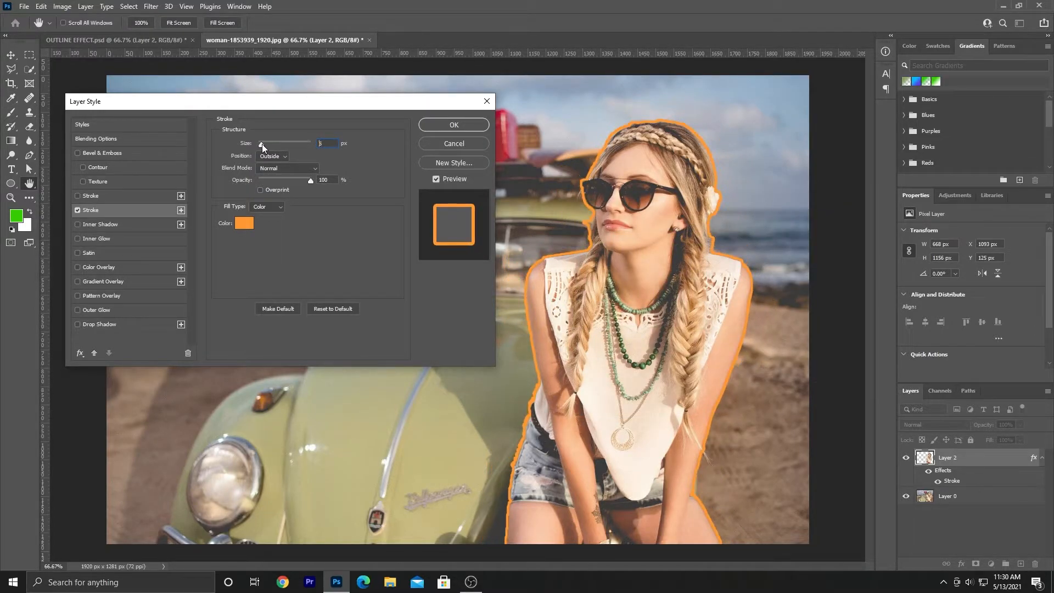
Add a second, cyan (33ffff) stroke to the cutout and widen it to leave a thin rim of the orange stroke
left_click(94, 195)
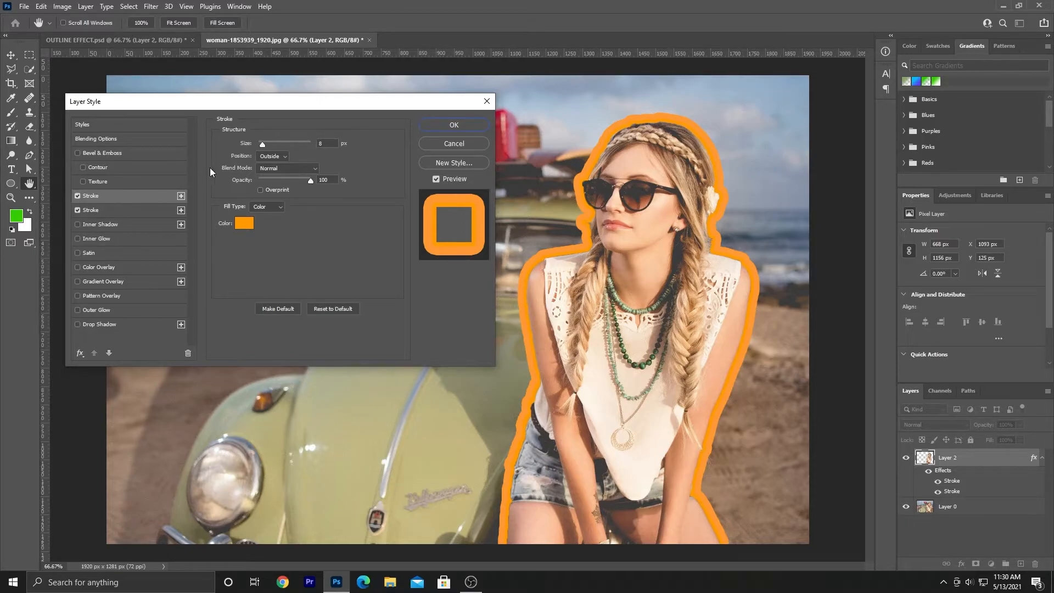
left_click(243, 222)
left_click(621, 248)
left_click(638, 254)
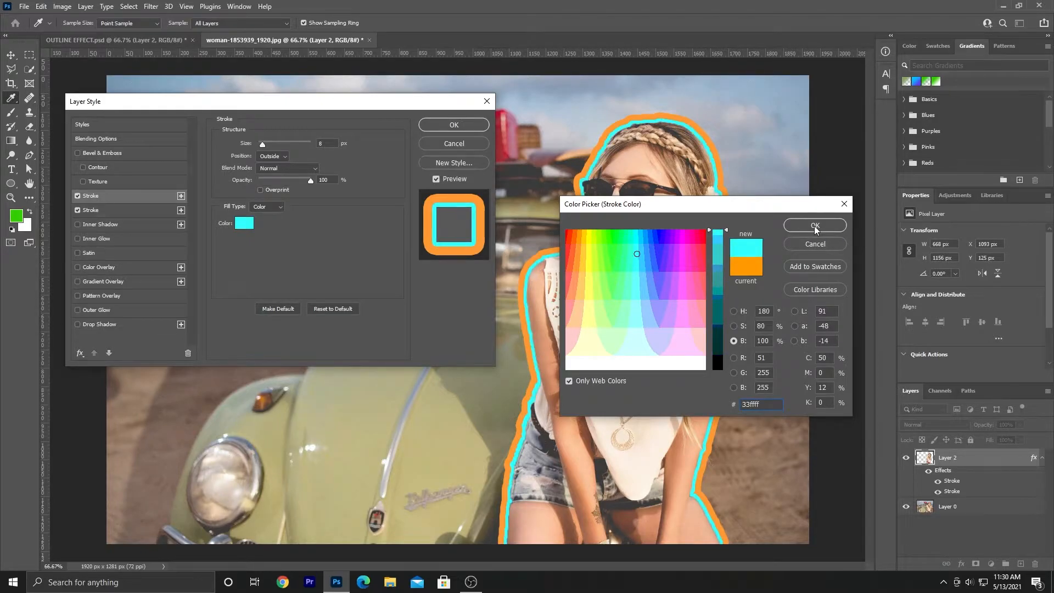
left_click(790, 228)
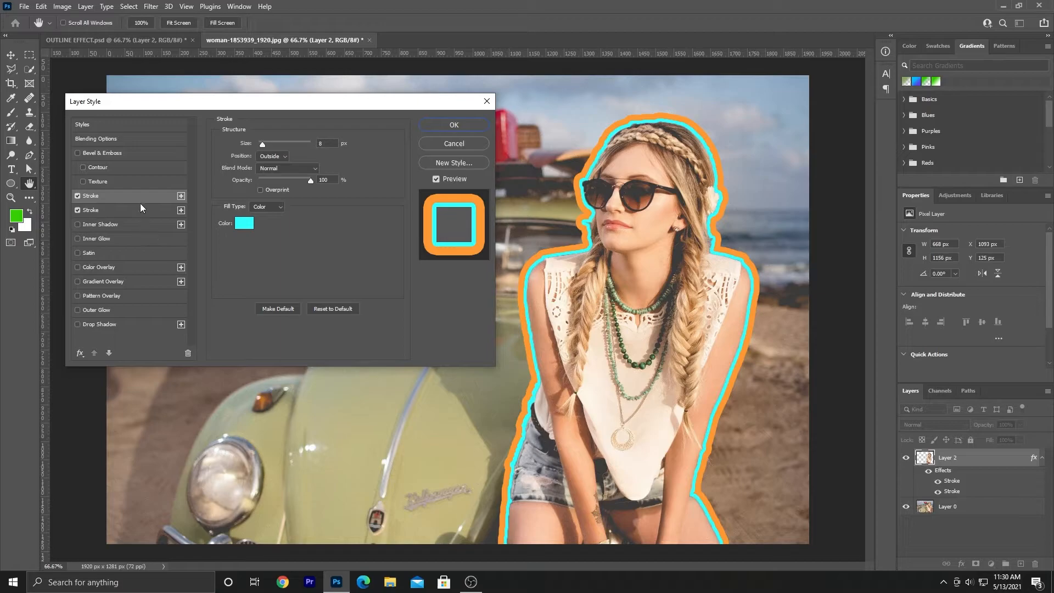
mouse_move(269, 144)
left_mouse_down()
mouse_move(289, 145)
mouse_move(267, 156)
left_mouse_up()
left_click(449, 125)
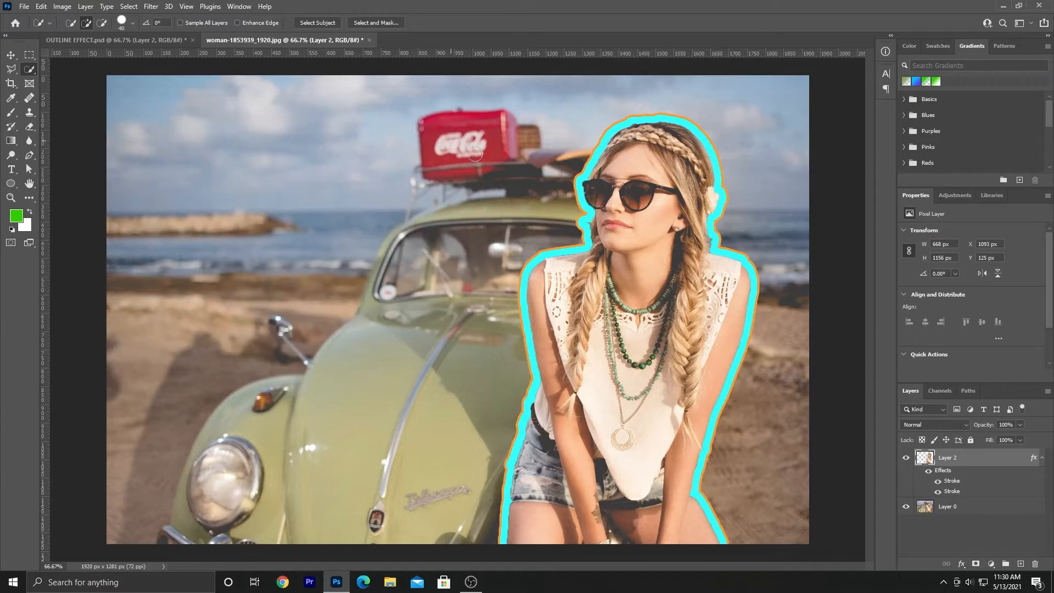
Toggle the visibility of both strokes on Layer 2 and recolour the outer stroke magenta
left_click(938, 481)
left_click(938, 481)
left_click(938, 491)
left_click(939, 491)
double_click(951, 491)
left_click(243, 226)
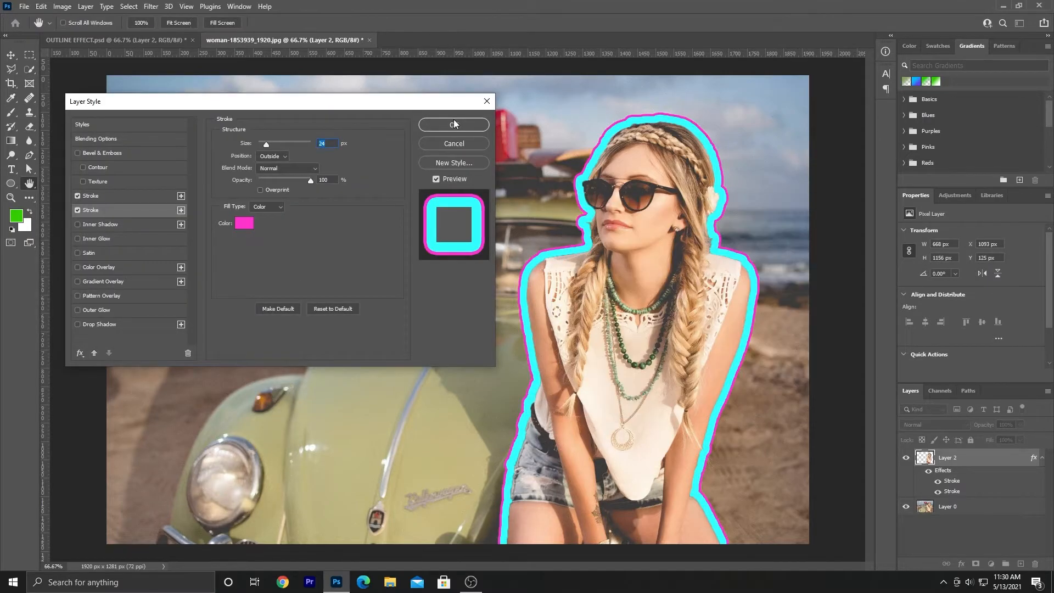
left_click(454, 125)
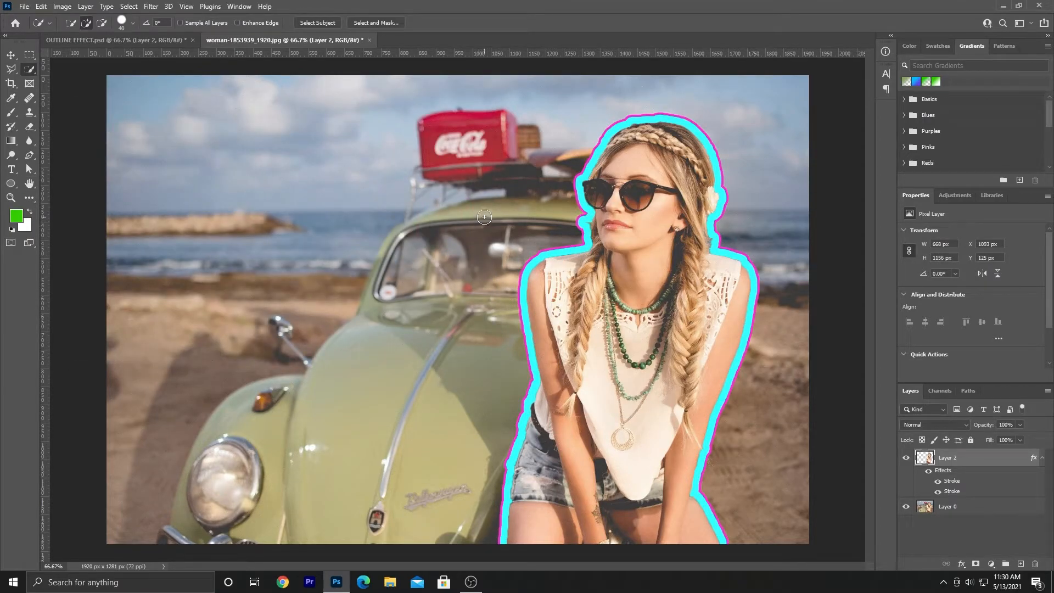
Add the text "OUTLINE" in white and move it beside the car's windshield, over the beach
key("t")
left_click(227, 241)
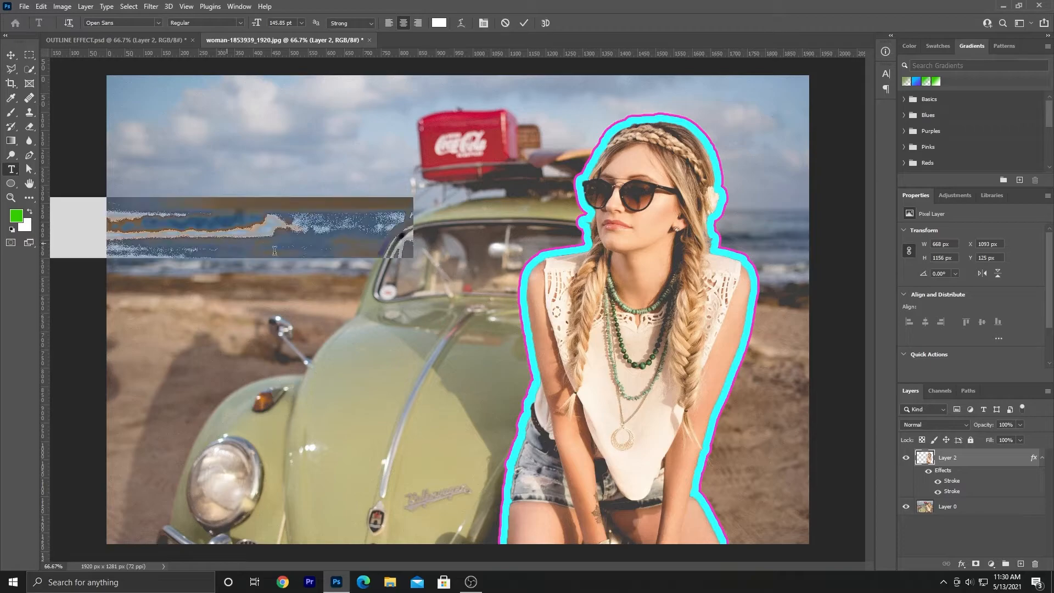
key("BackSpace")
type("OUTLINE")
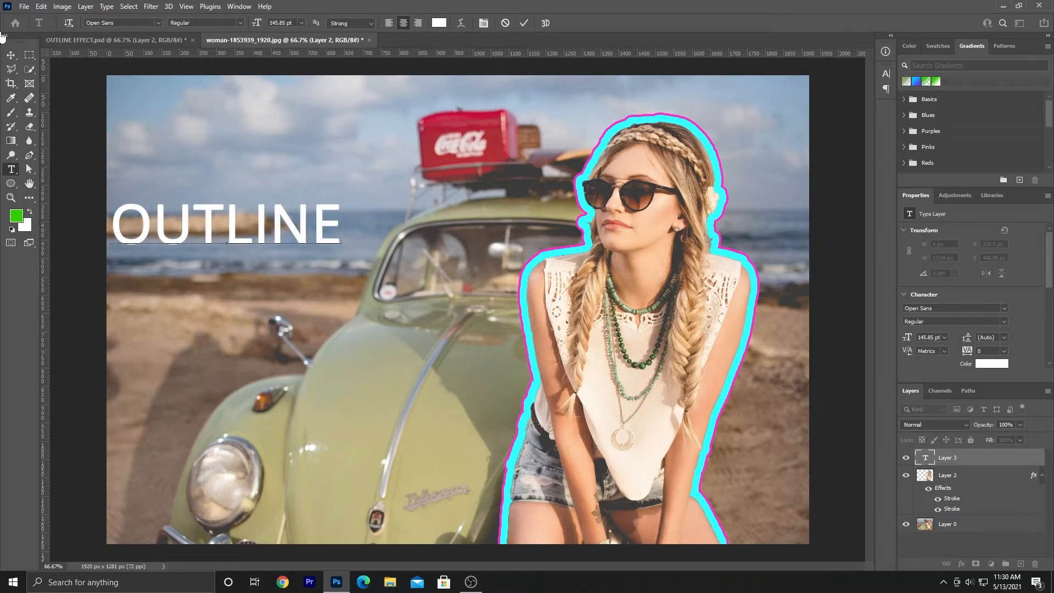
left_click(11, 55)
left_click_drag(243, 234, 312, 296)
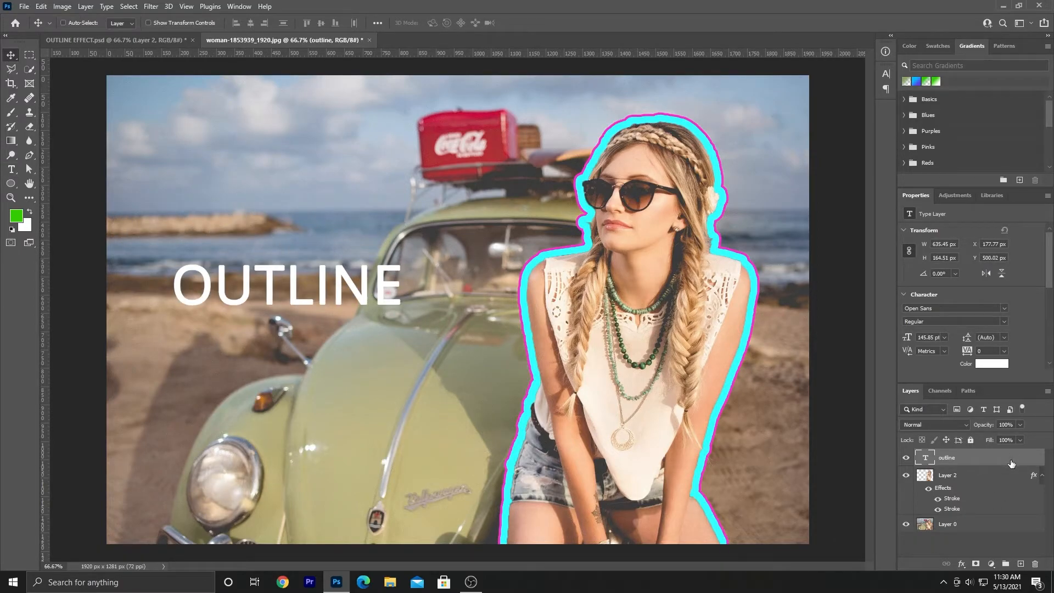
Add a cyan Stroke effect to the OUTLINE text layer
double_click(976, 459)
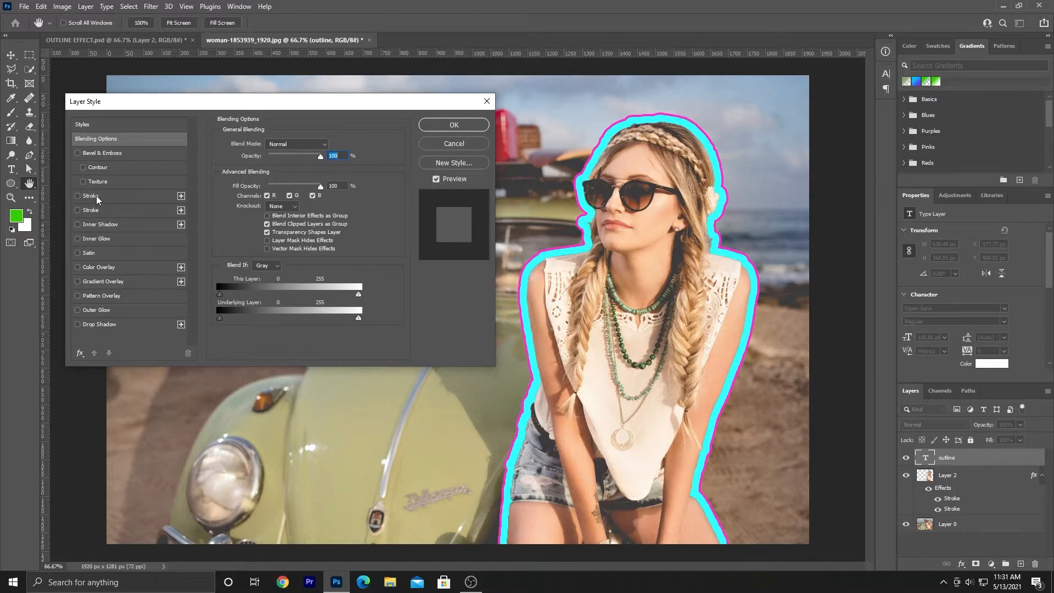
left_click(78, 196)
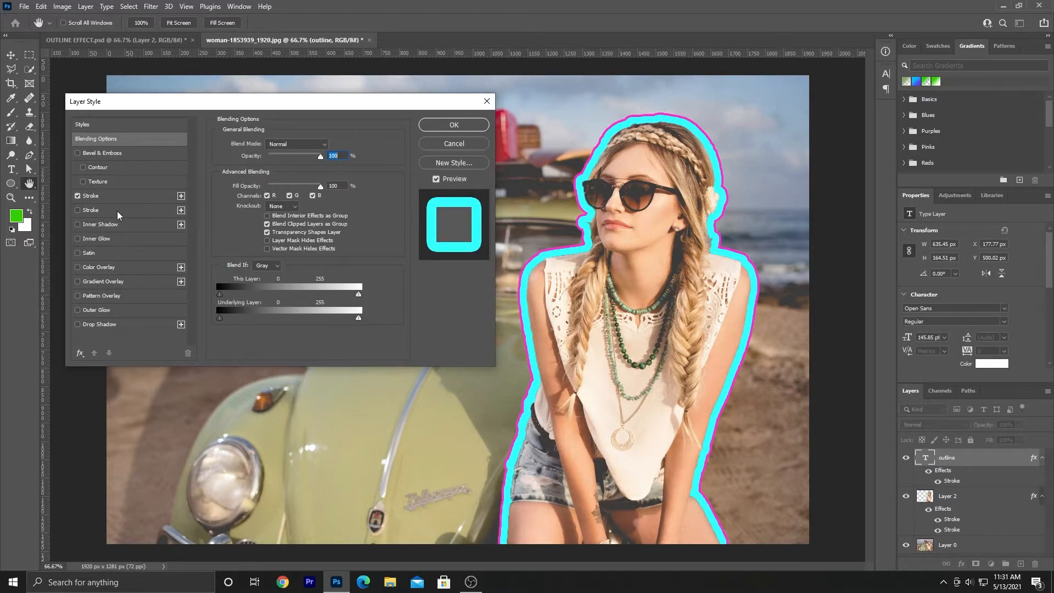
left_click_drag(293, 108, 525, 192)
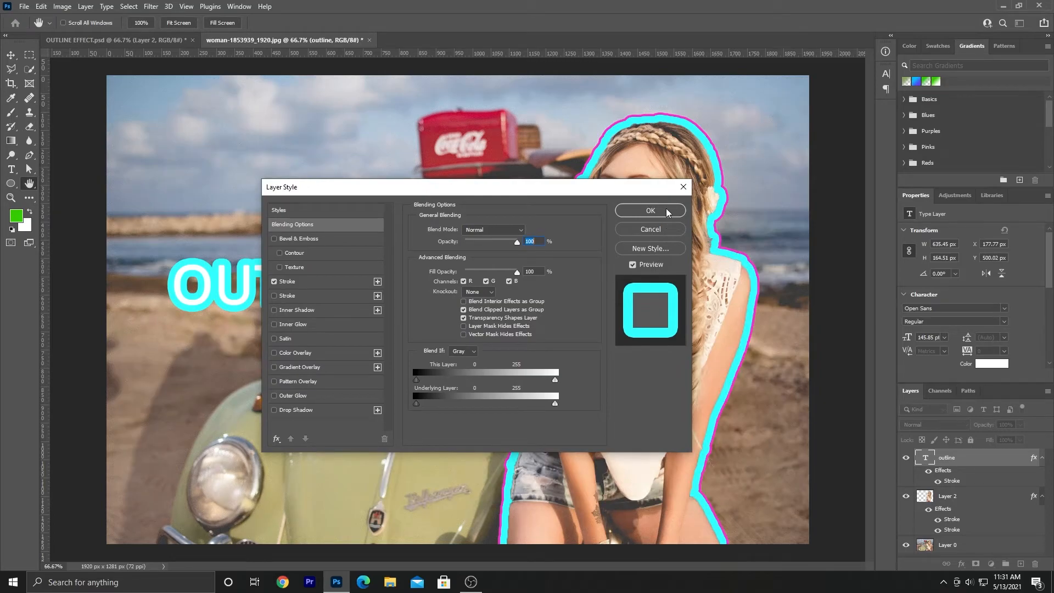
left_click(650, 210)
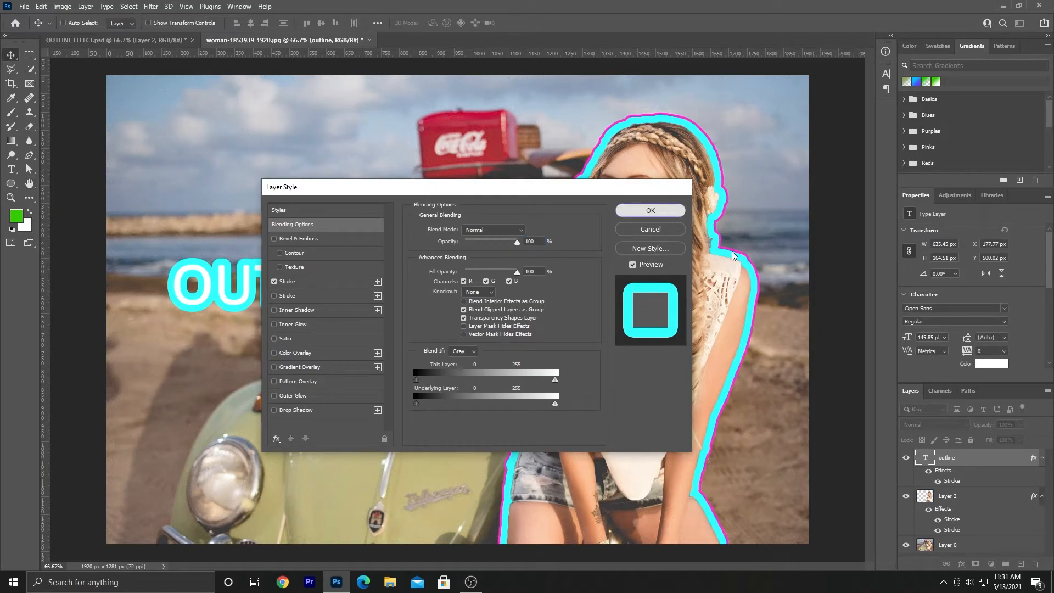
Add an Outer Glow effect to the woman cutout on Layer 2 and set the glow's size to 250 px
left_click(952, 495)
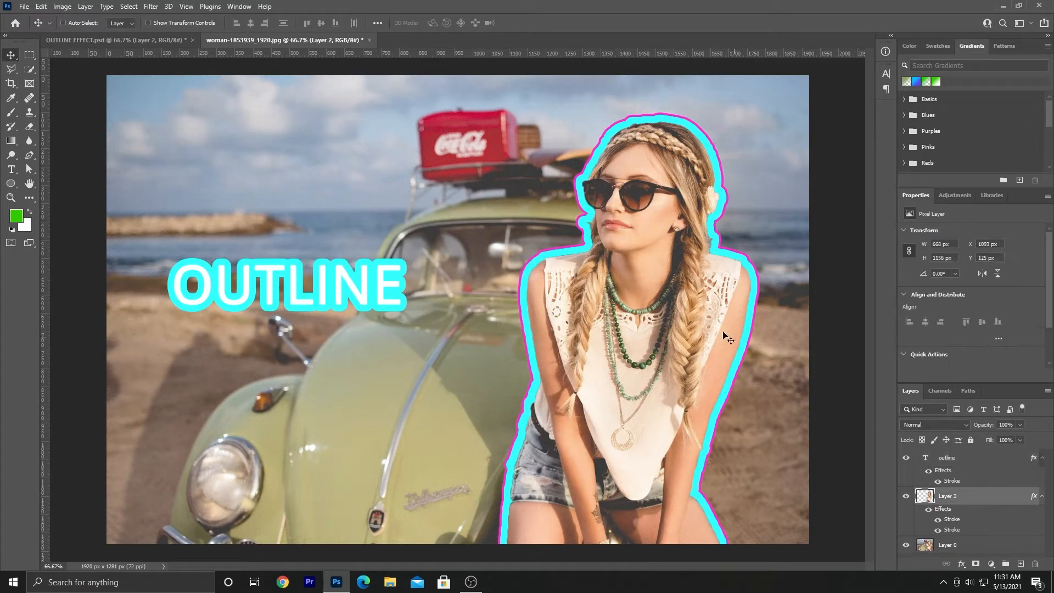
double_click(1007, 509)
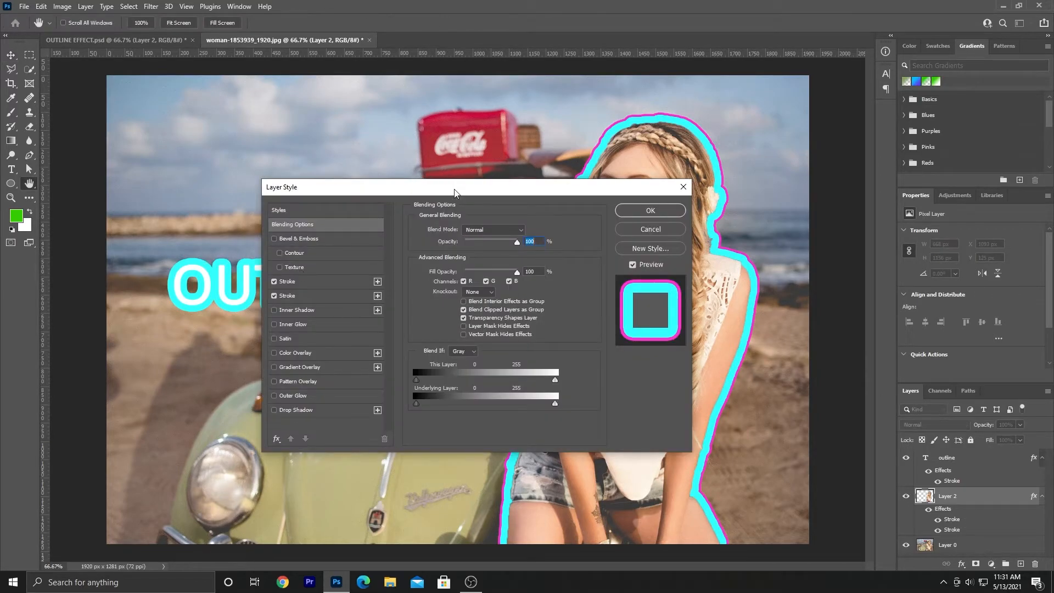
left_click_drag(431, 187, 252, 99)
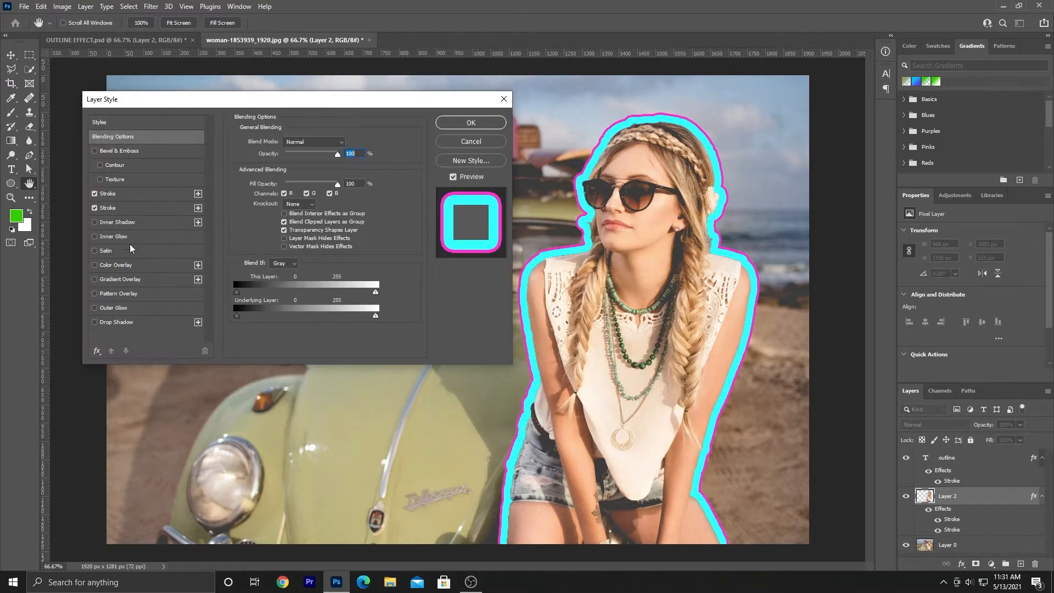
left_click(95, 308)
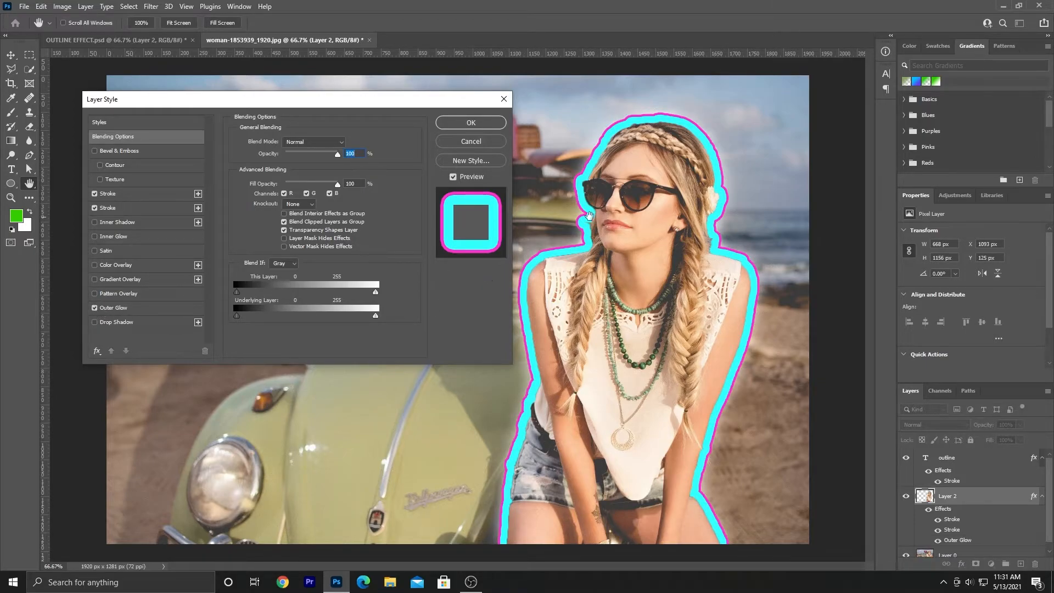
left_click(153, 310)
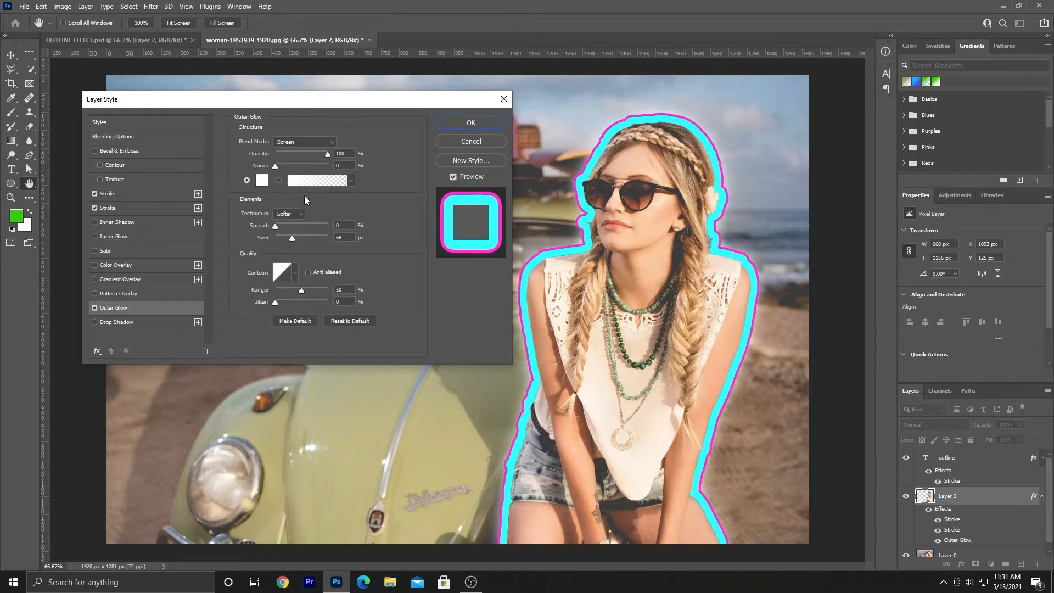
mouse_move(276, 225)
left_mouse_down()
mouse_move(318, 226)
mouse_move(276, 227)
left_mouse_up()
left_click_drag(292, 238, 349, 238)
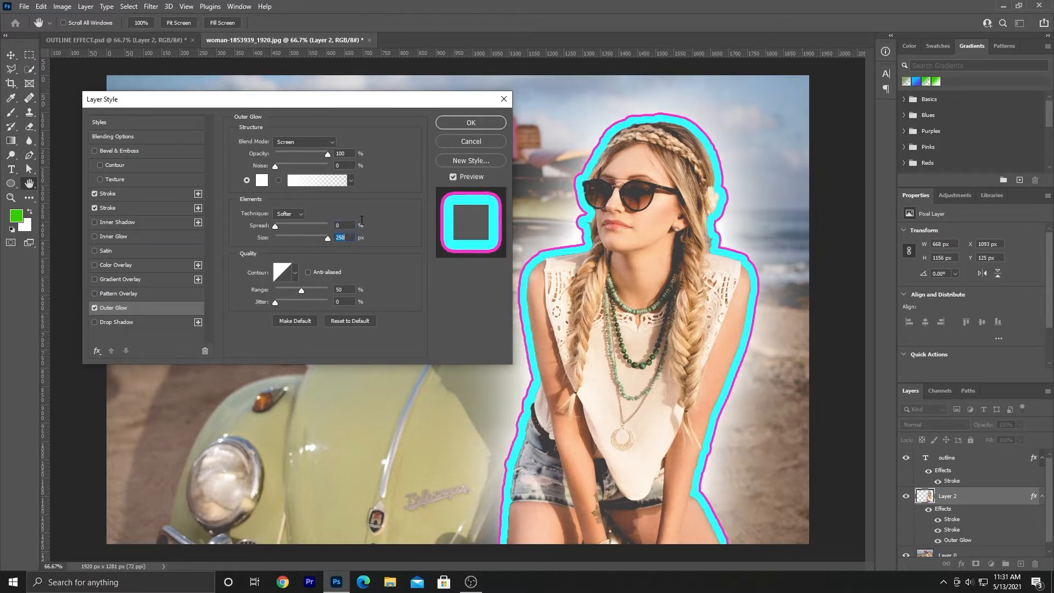
left_click(469, 123)
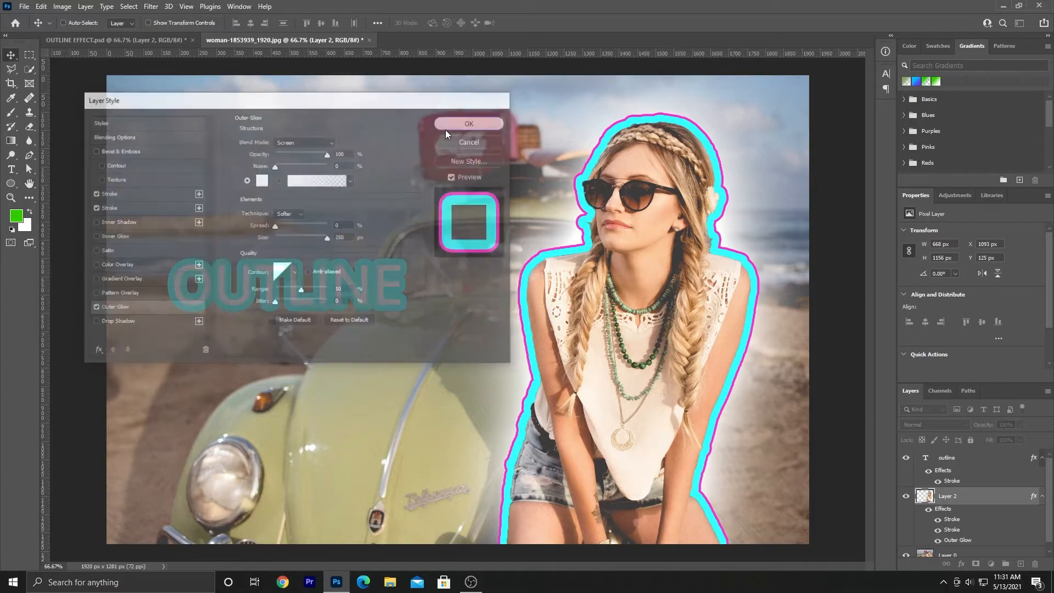
Create a pale green (99cc99) Solid Color fill layer and place it between the woman cutout and the background photo
scroll(1044, 512, "down", 1)
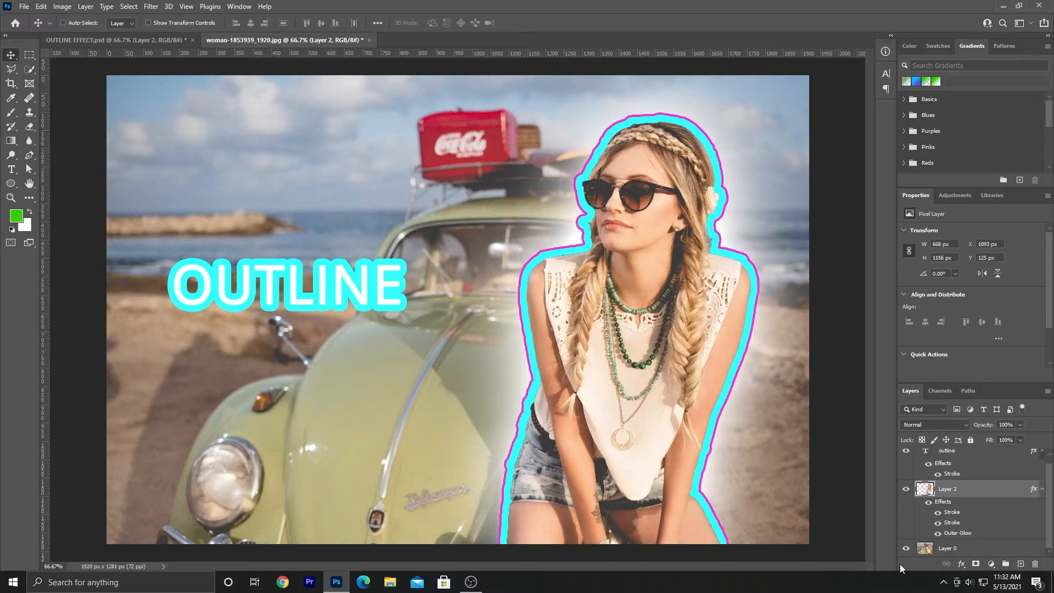
left_click(992, 564)
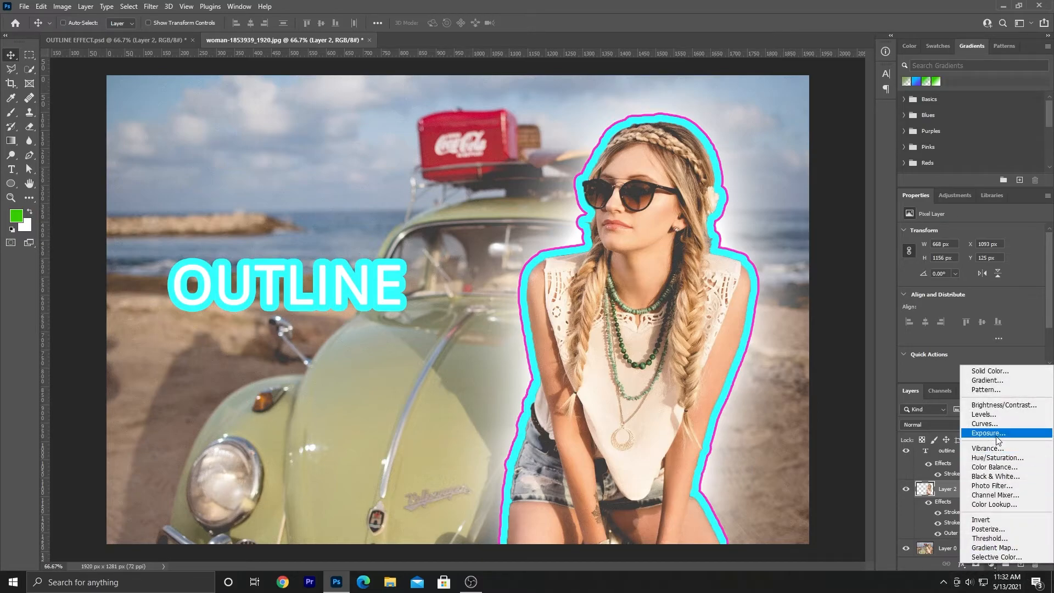
left_click(995, 371)
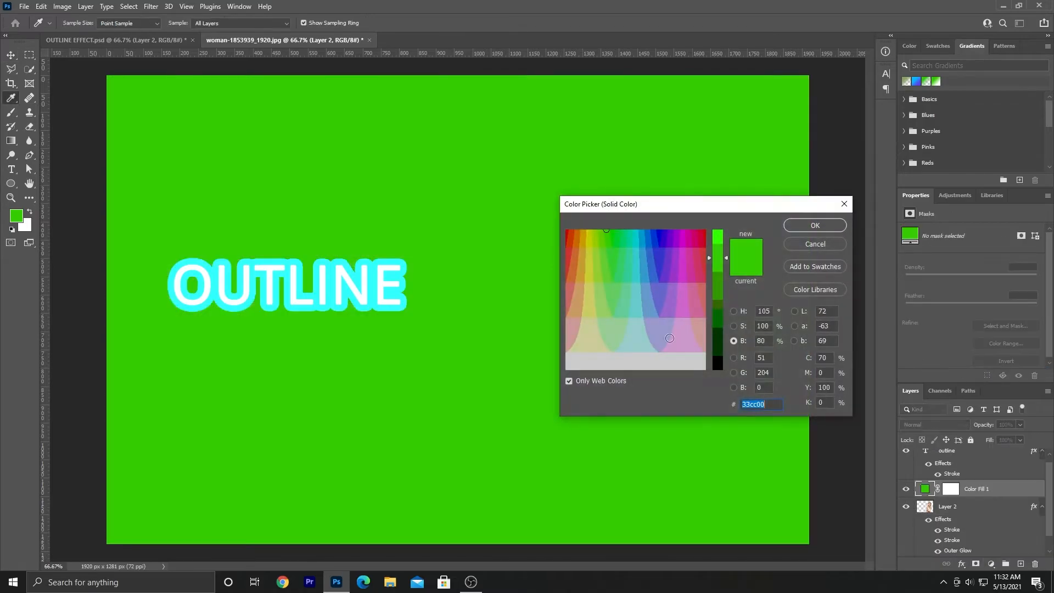
left_click(617, 337)
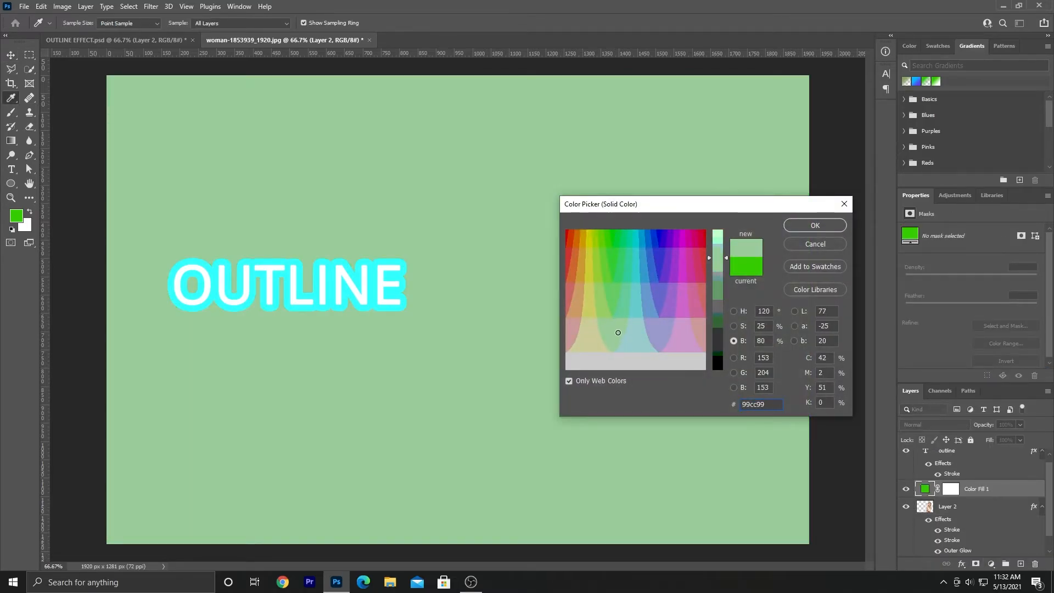
left_click(821, 222)
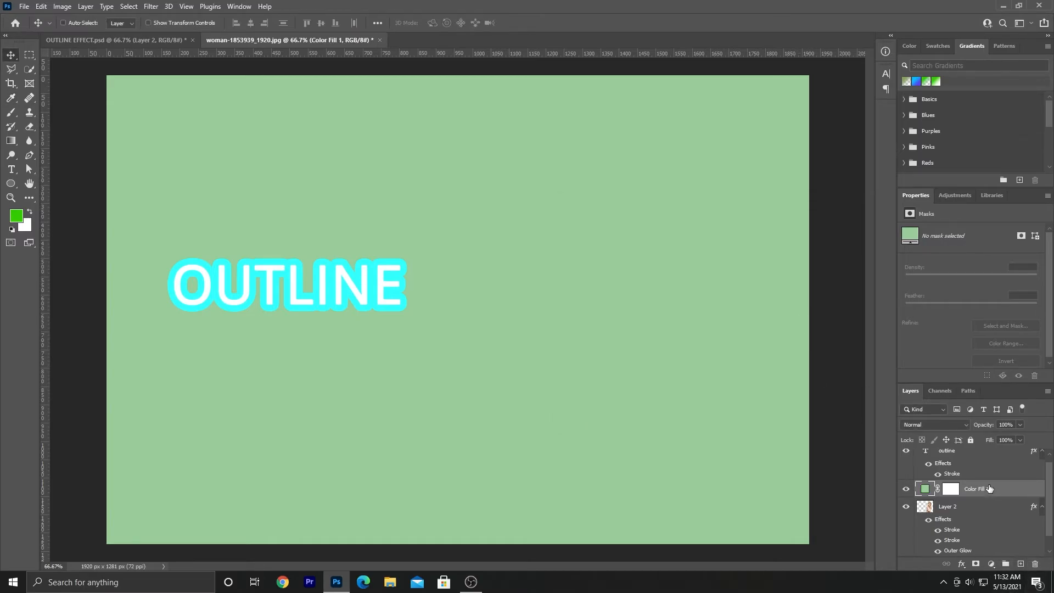
left_click_drag(992, 489, 997, 540)
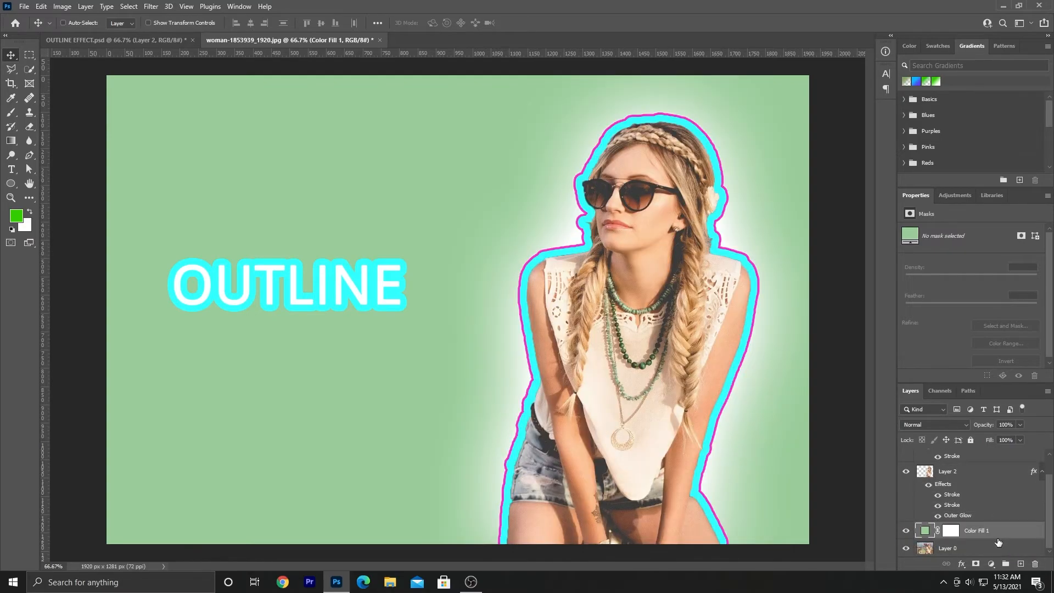
Set the green fill layer's blend mode to Multiply and its opacity to 83%
left_click(940, 423)
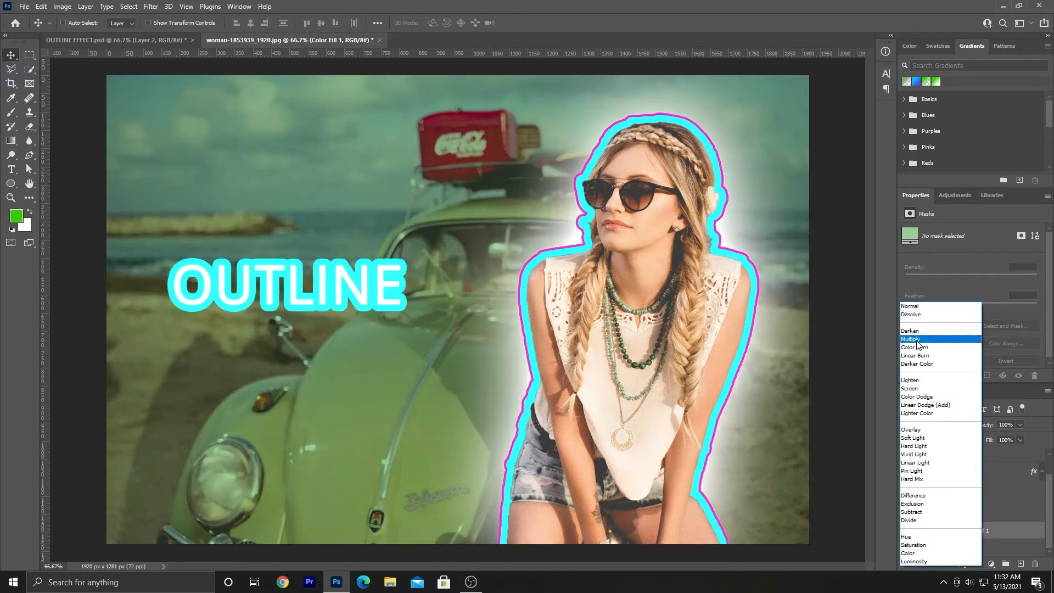
left_click(912, 339)
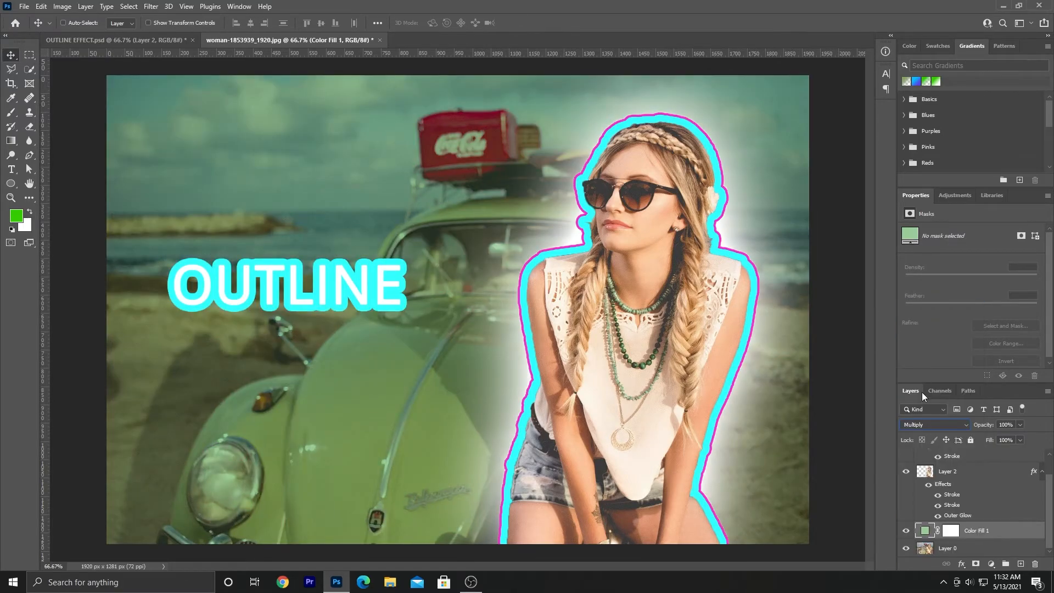
left_click(920, 425)
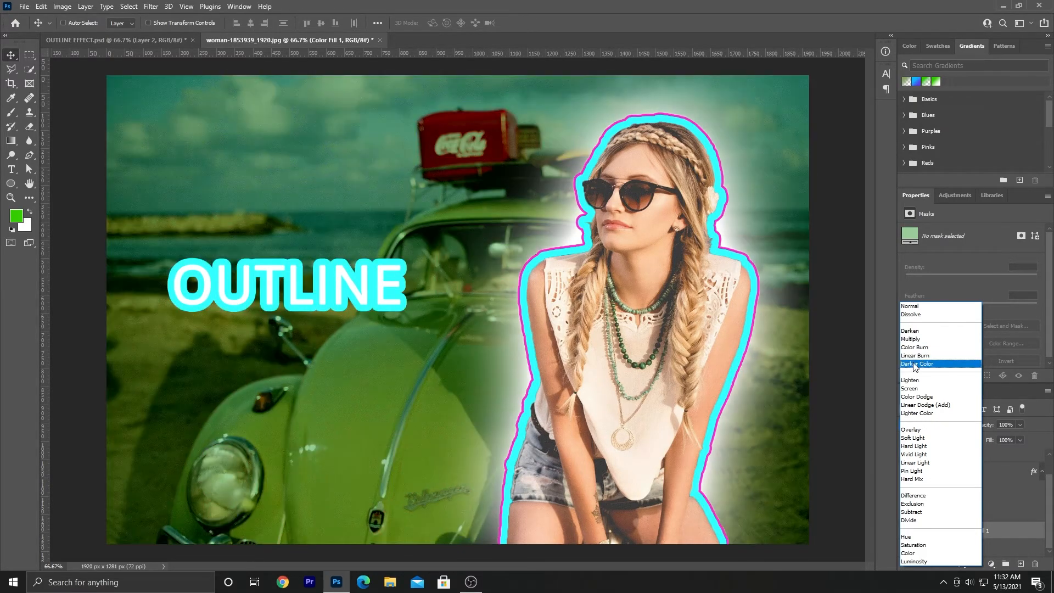
left_click(913, 338)
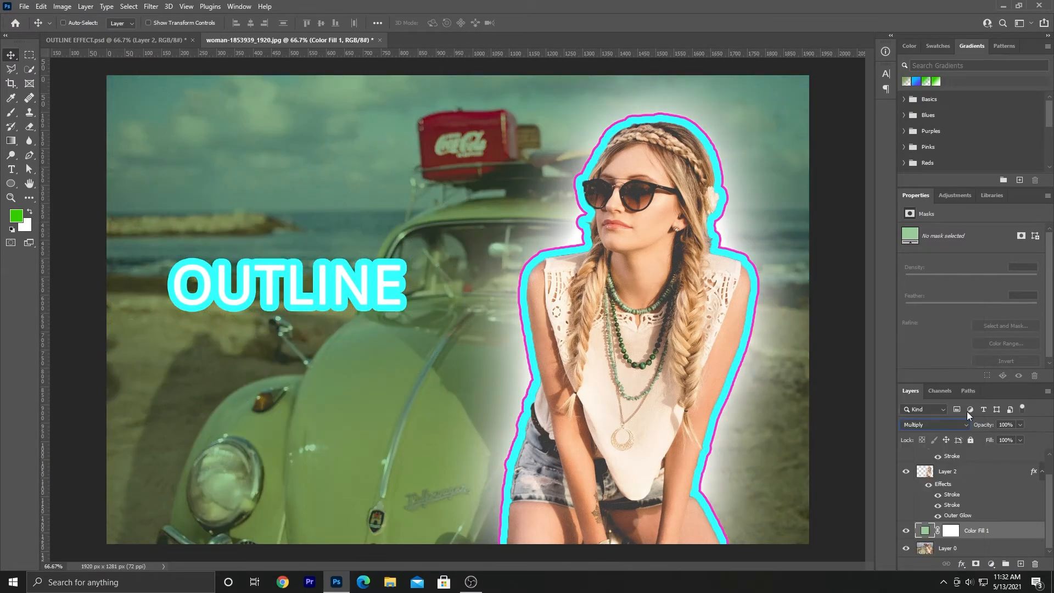
left_click_drag(986, 425, 979, 427)
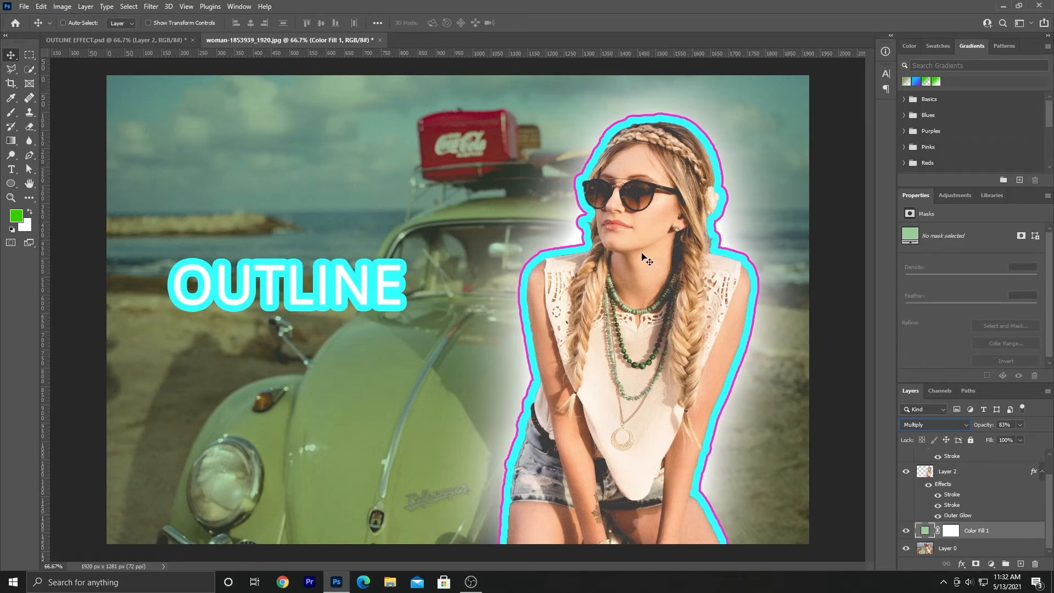
Darken the background photo on Layer 0 with an Exposure adjustment of -1.24
left_click(1005, 555)
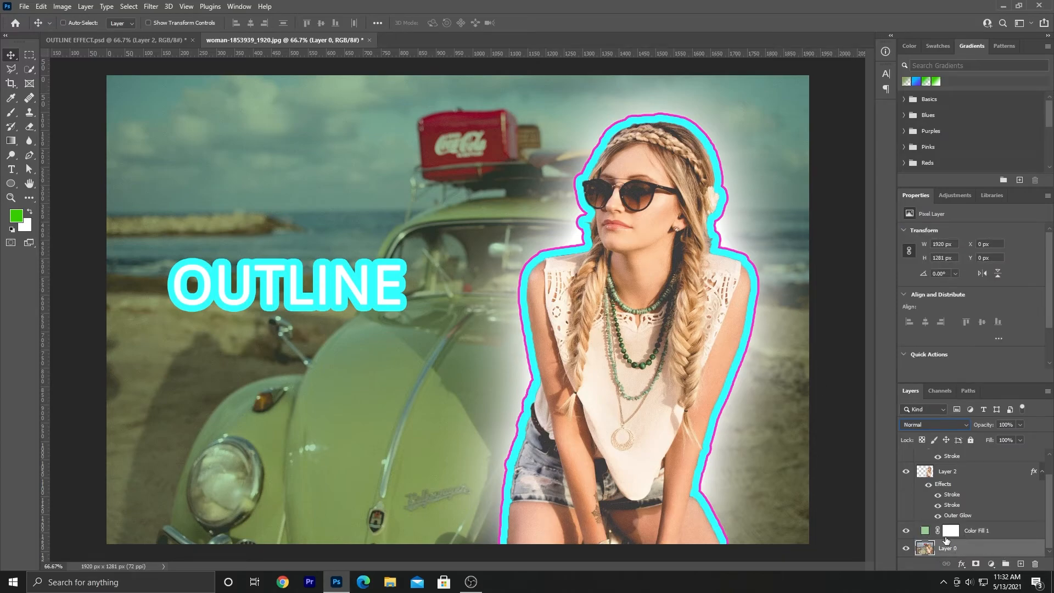
left_click(69, 9)
mouse_move(78, 35)
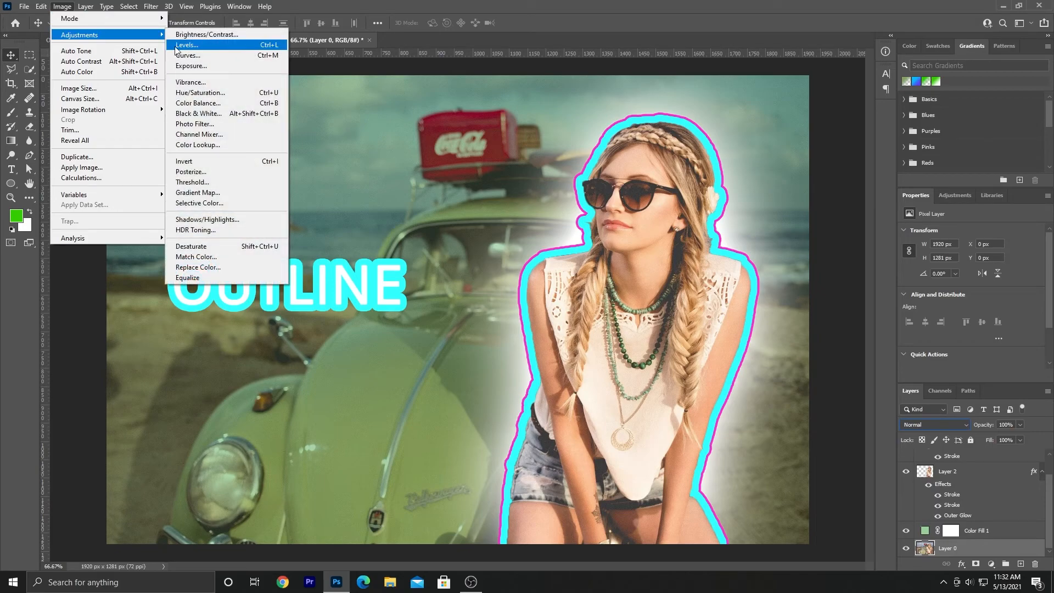
left_click(204, 66)
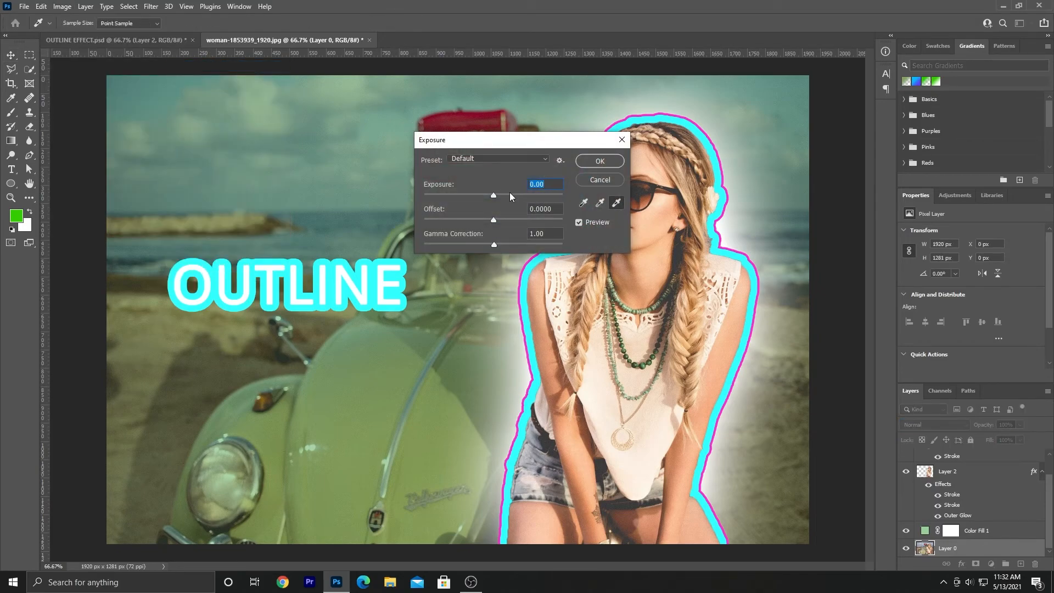
left_click_drag(492, 197, 481, 196)
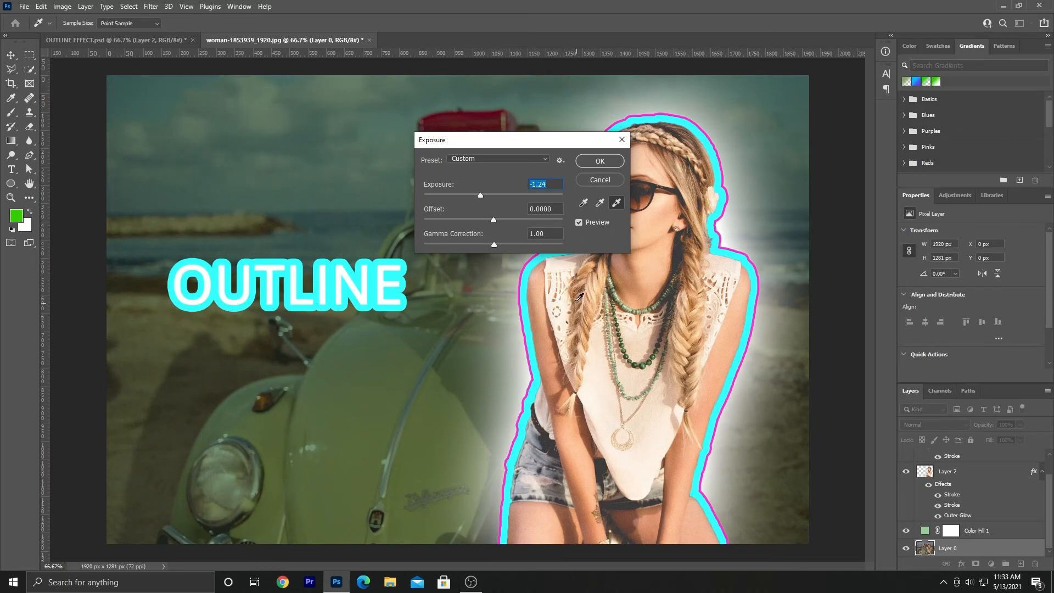
left_click(604, 160)
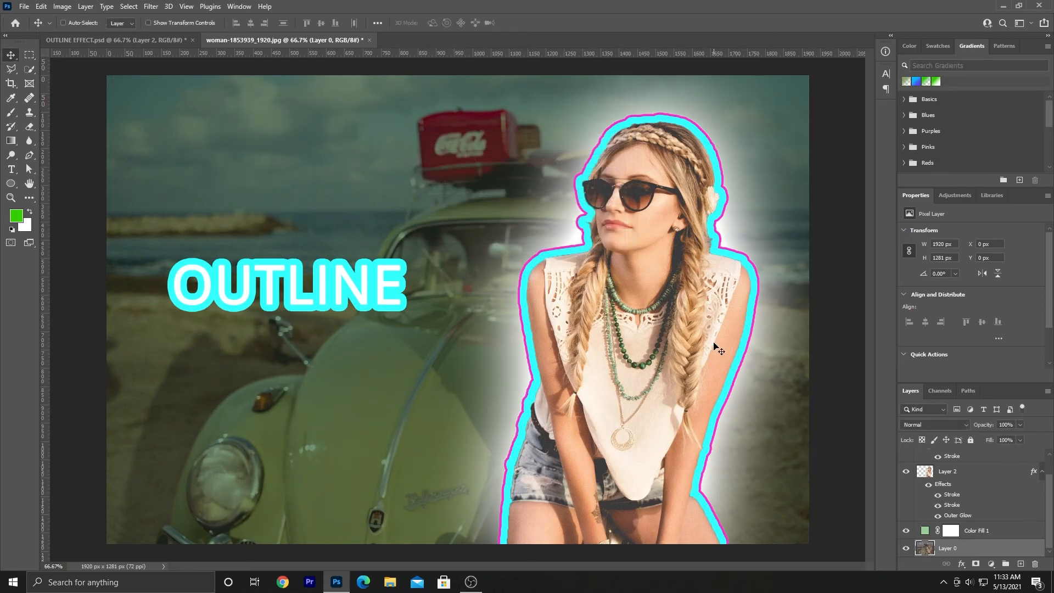